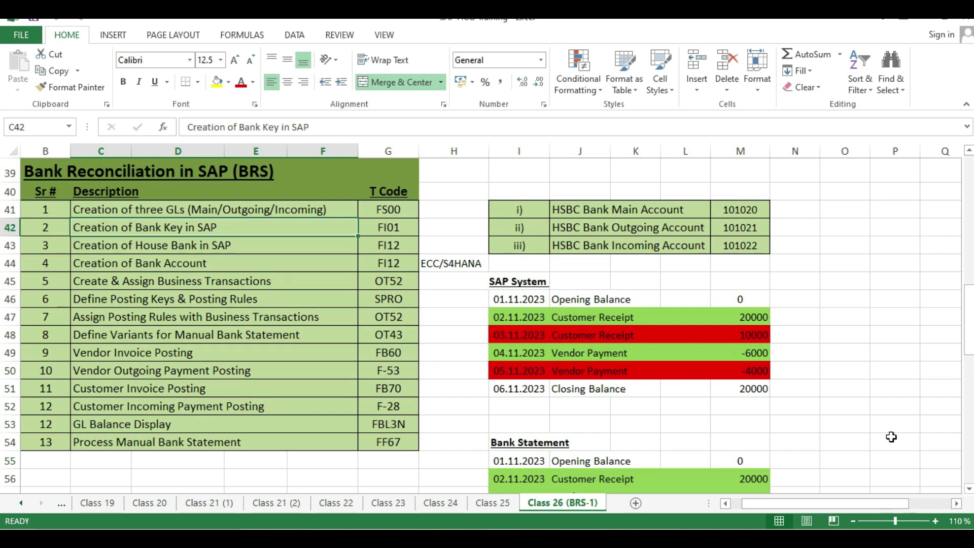
Switch from the Excel class sheet to SAP Easy Access and run transaction OY17 for the country field checks.
key("alt+Tab")
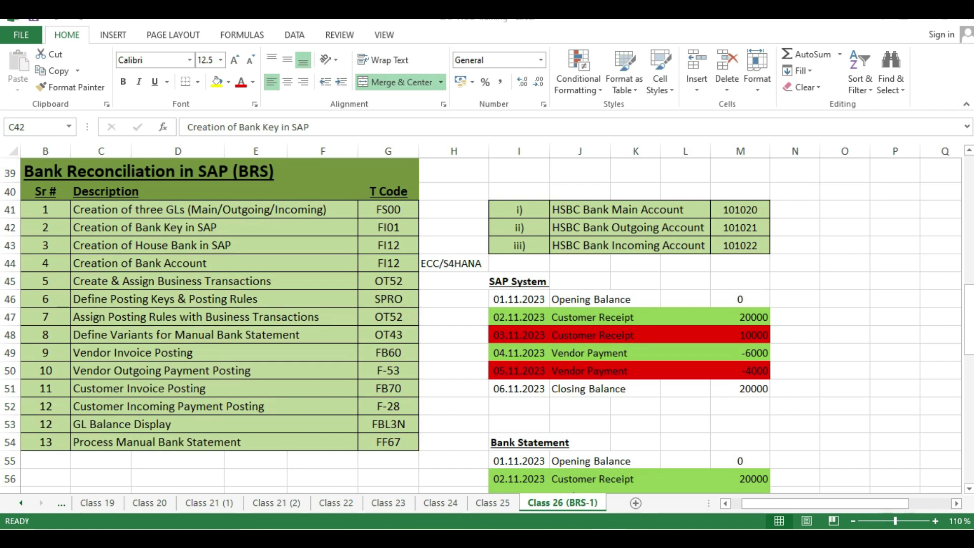
left_click(577, 538)
left_click(70, 50)
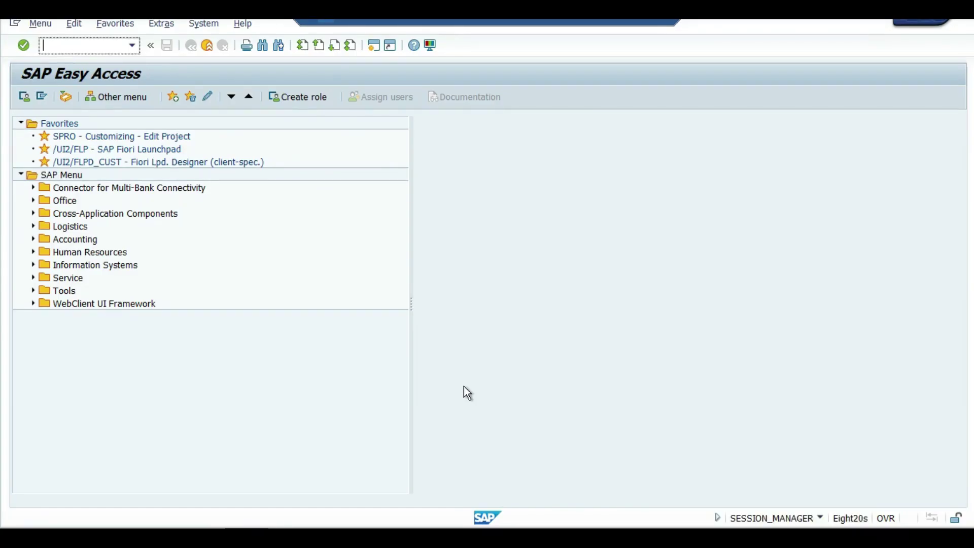
type("OY17")
key("Return")
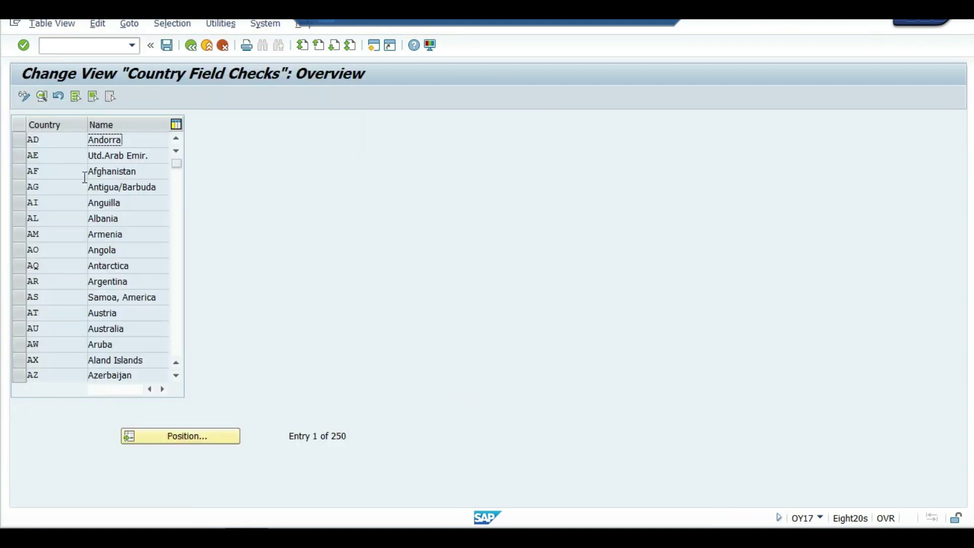
Position the country list at CA and open the field check details for Canada.
left_click(212, 436)
type("CA")
key("Return")
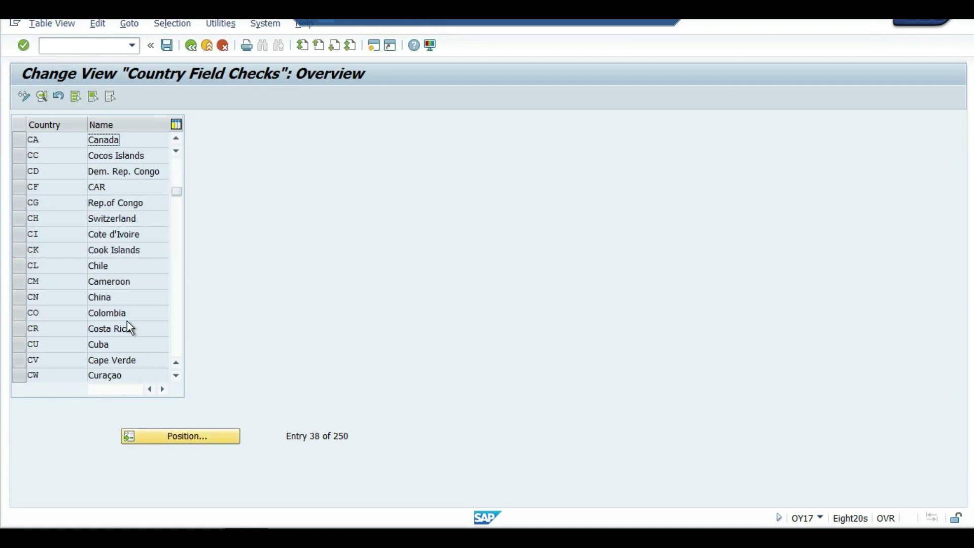
double_click(70, 142)
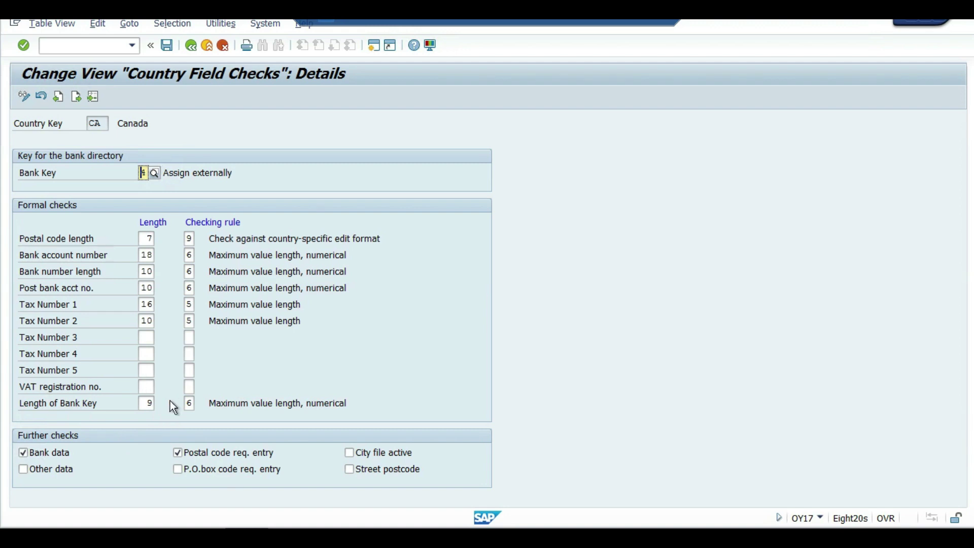
Set Canada's Length of Bank Key to 5 and save it under customizing request BQ2K901612.
left_click(147, 403)
type("9")
double_click(150, 406)
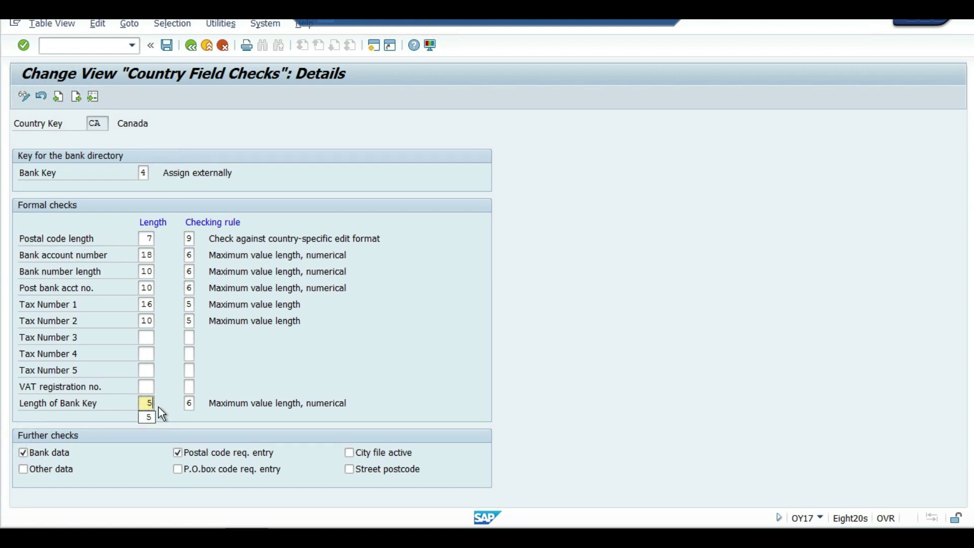
key("Return")
left_click(163, 45)
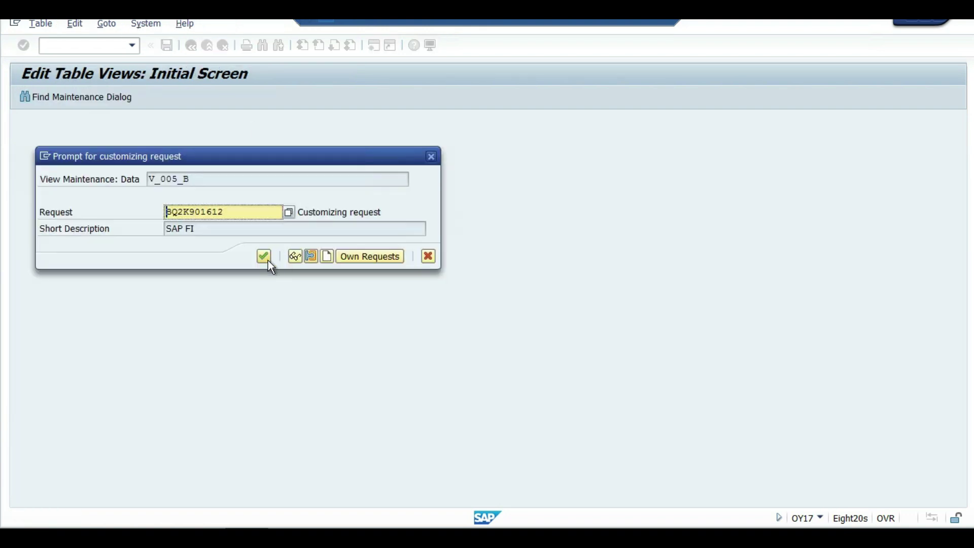
left_click(267, 259)
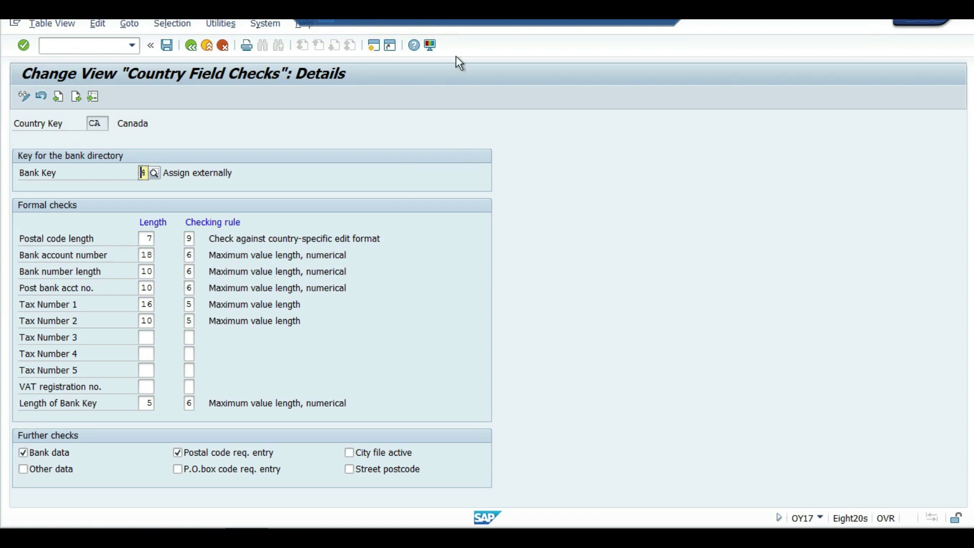
Open a second SAP session and run transaction FI01 to create a bank.
left_click(381, 49)
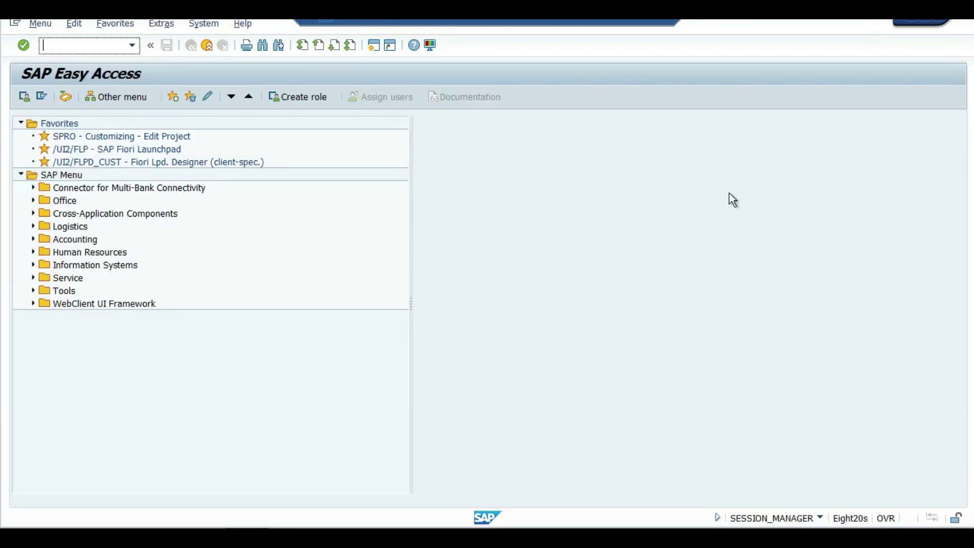
type("FI01")
key("Return")
Try to create a bank for country CA with the six-digit bank key 123456.
key("Tab")
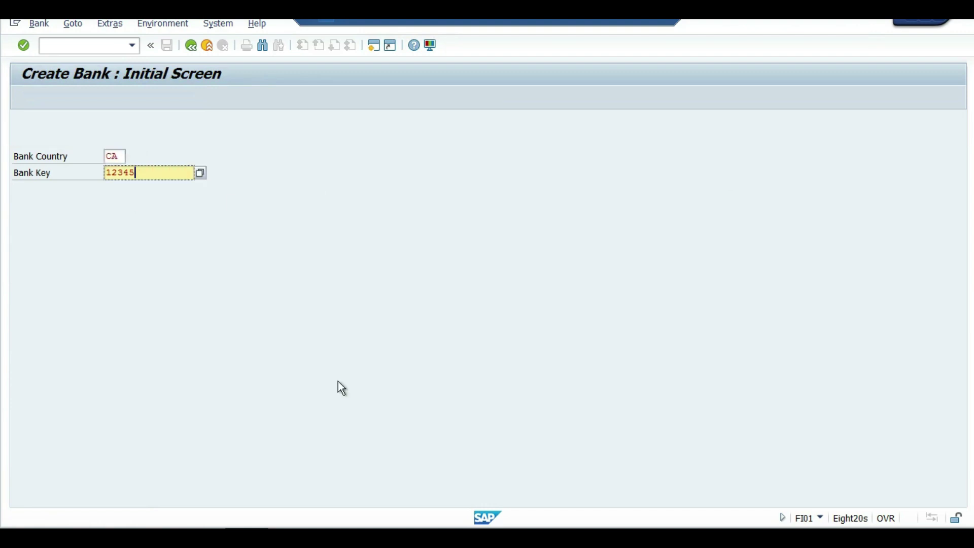
key("BackSpace")
key("BackSpace")
key("BackSpace")
key("BackSpace")
key("BackSpace")
type("123456")
key("Return")
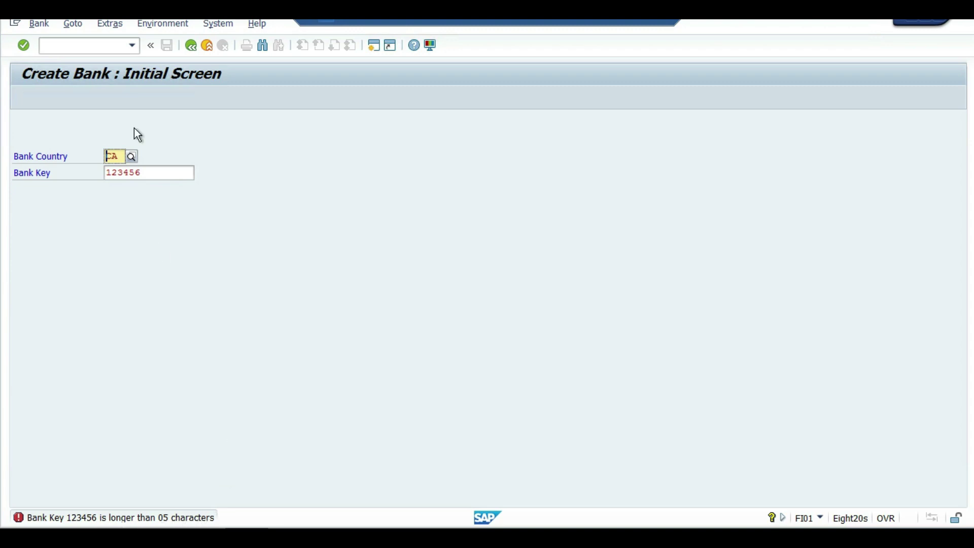
Shorten the bank key to 12345 and continue to the bank's detail screen.
left_click(148, 172)
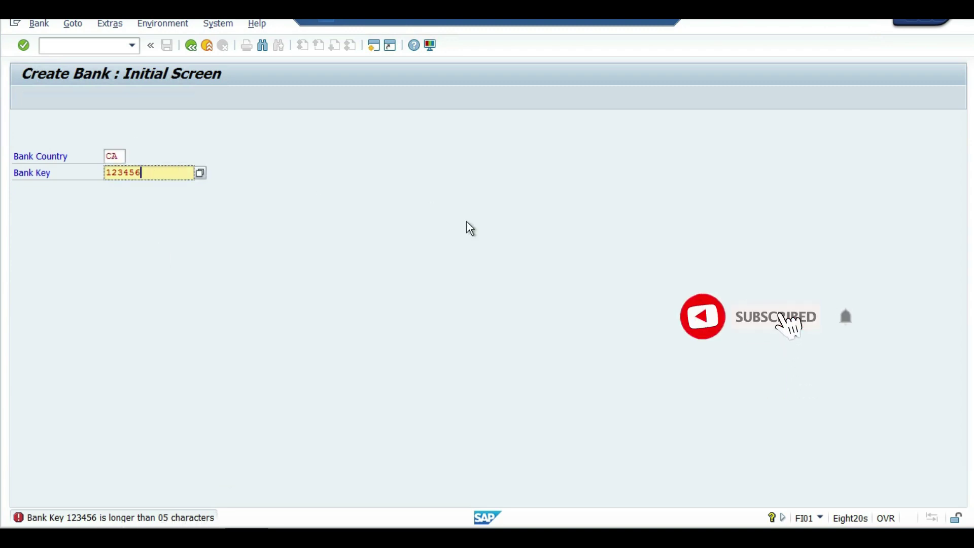
key("BackSpace")
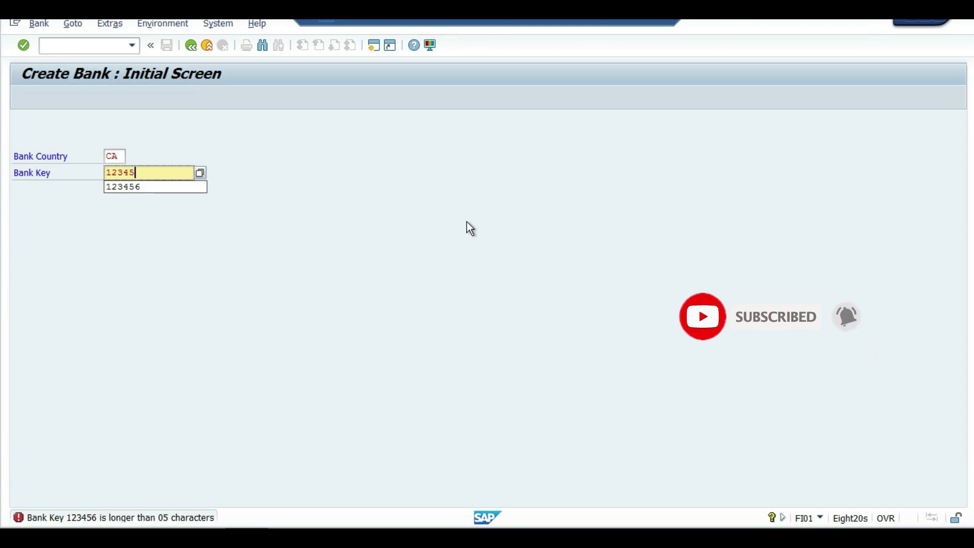
key("Return")
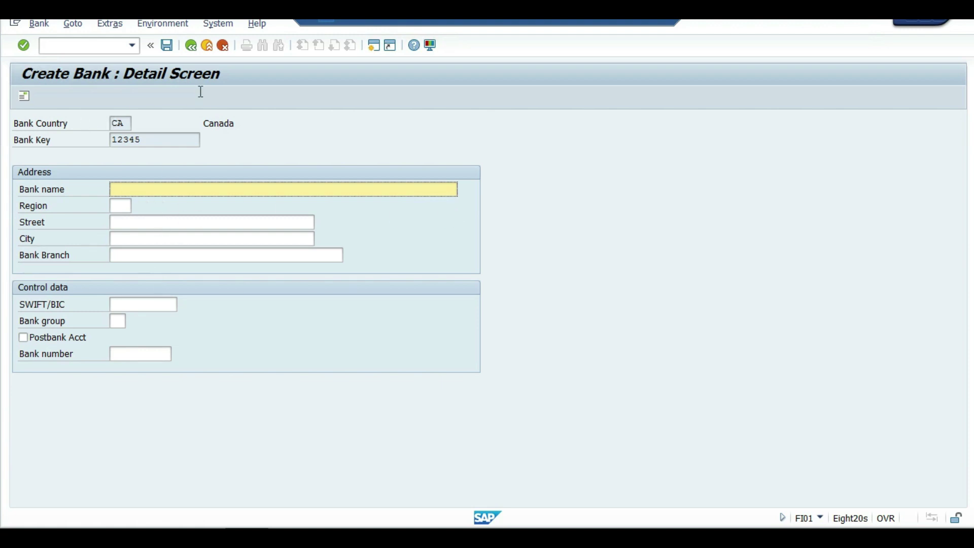
left_click(134, 138)
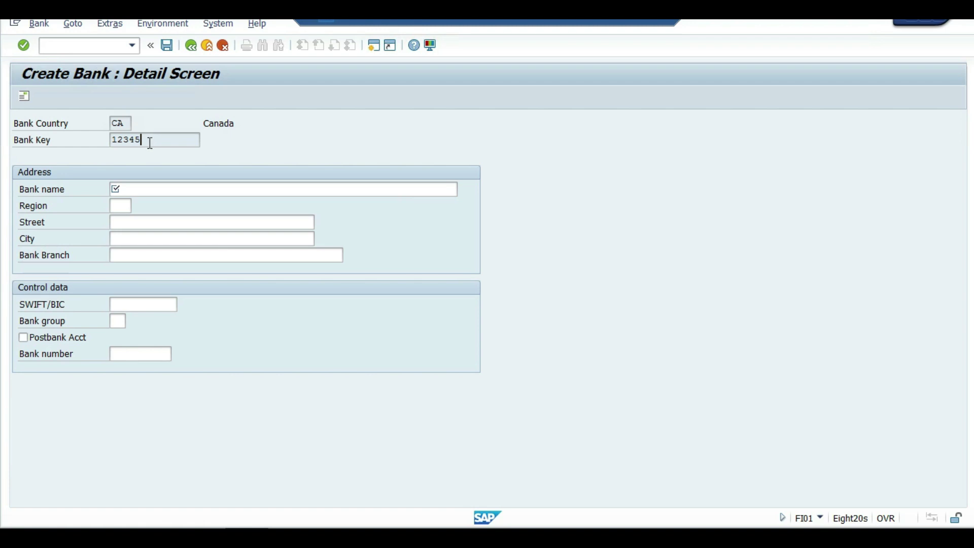
key("Home")
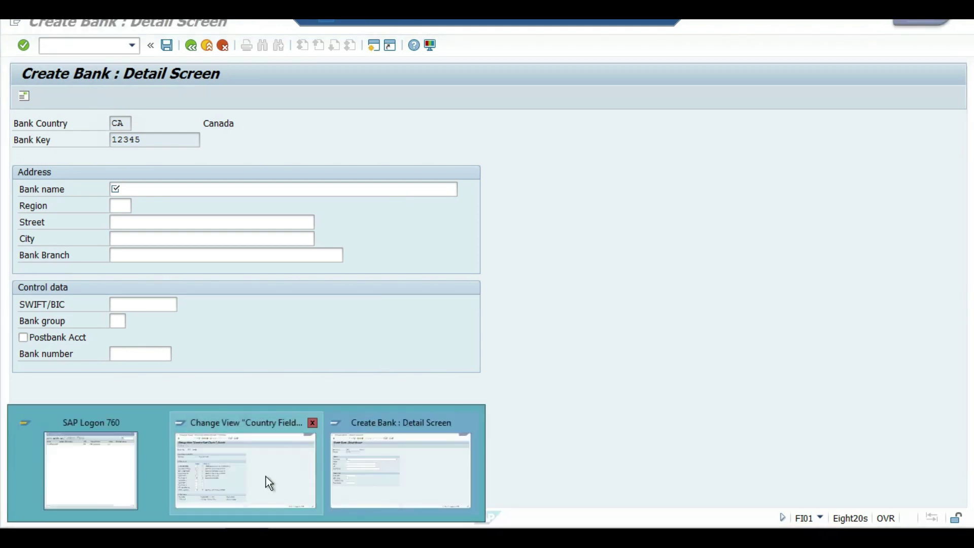
Return to Canada's country field checks session, set Length of Bank Key to 9 and save.
left_click(266, 476)
left_click(146, 403)
type("66")
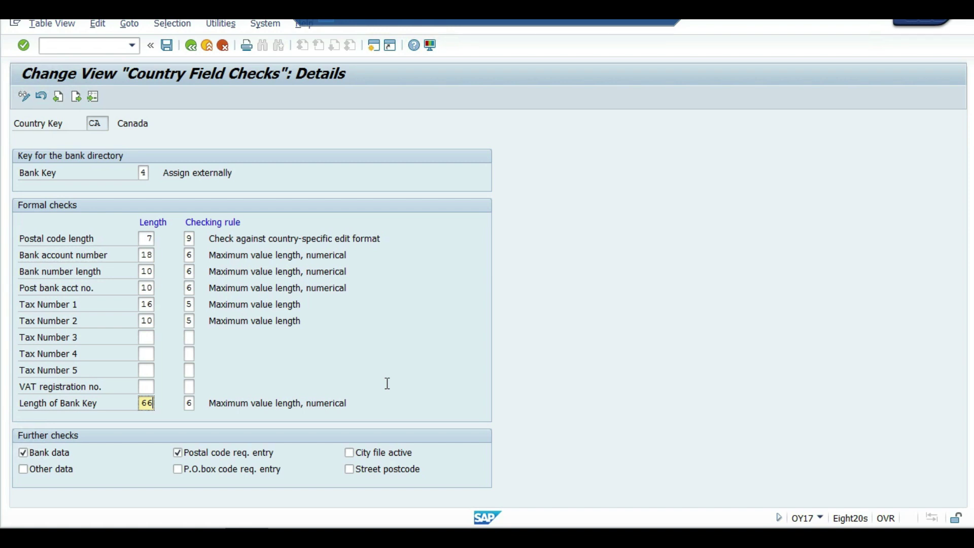
key("BackSpace")
key("BackSpace")
type("9")
key("Return")
left_click(167, 45)
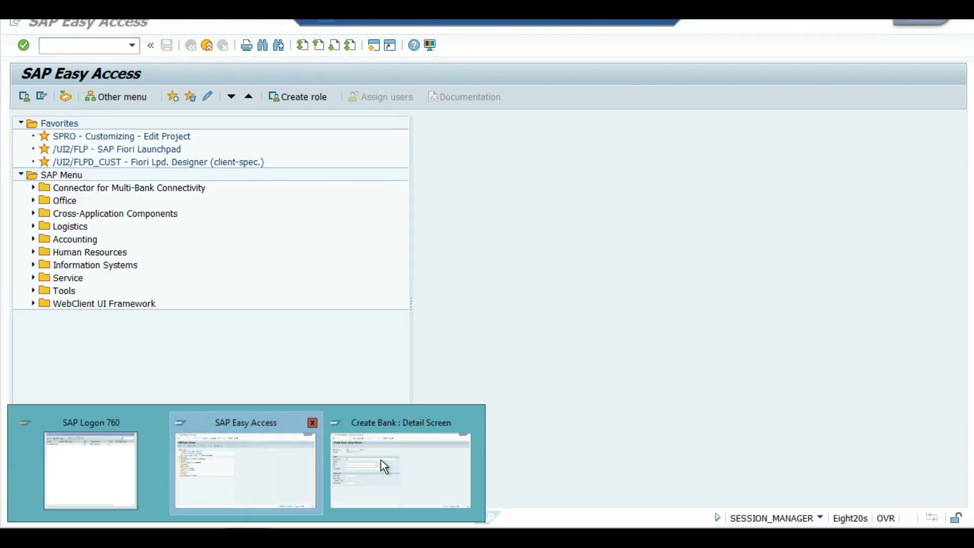
Switch back to the Create Bank session and exit the 12345 entry without saving.
left_click(382, 460)
left_click(208, 43)
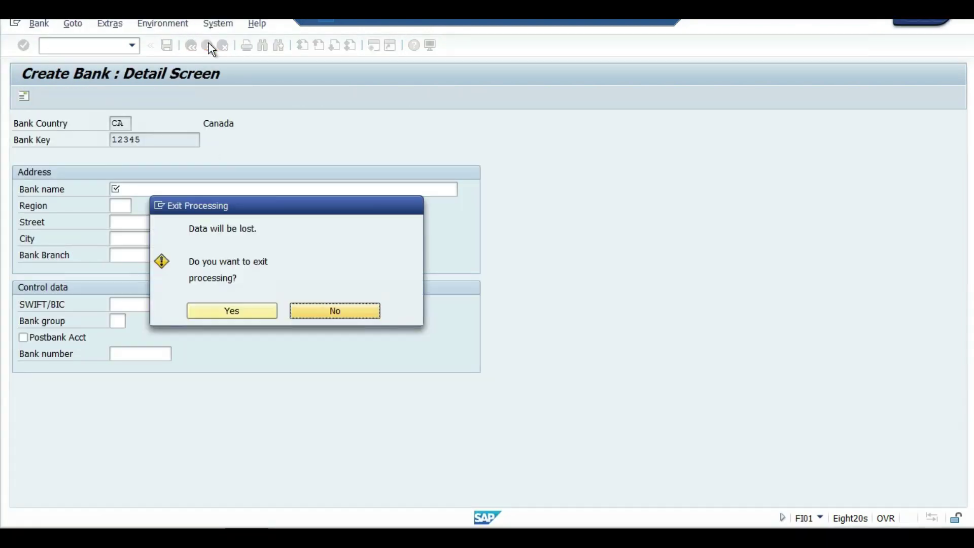
left_click(265, 308)
Run FI01 again and open the bank details for country CA with bank key 12345678.
type("F")
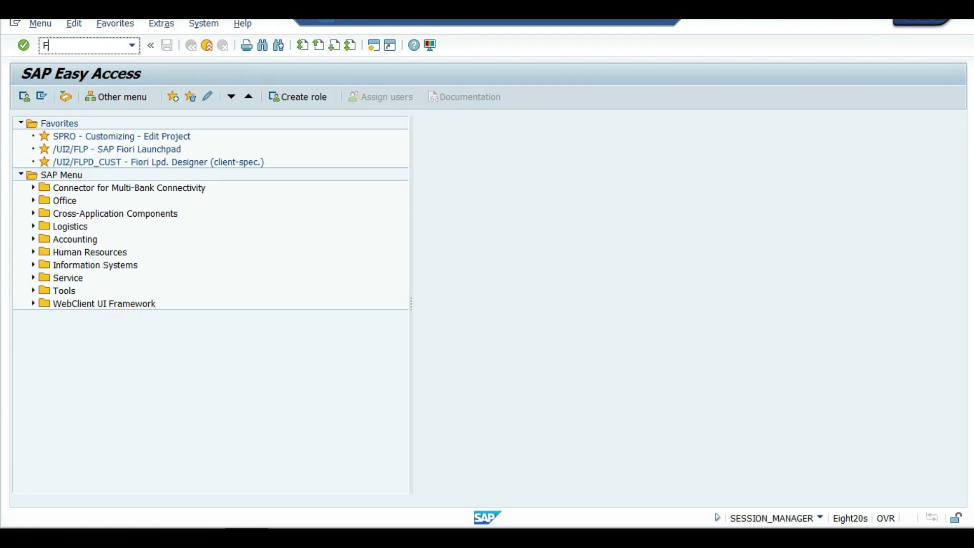
type("I01")
key("Return")
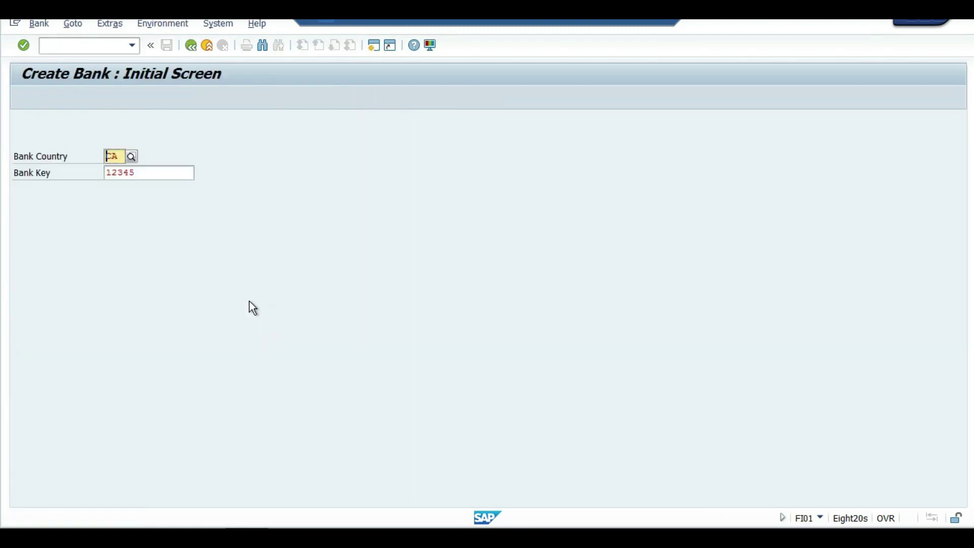
left_click(168, 174)
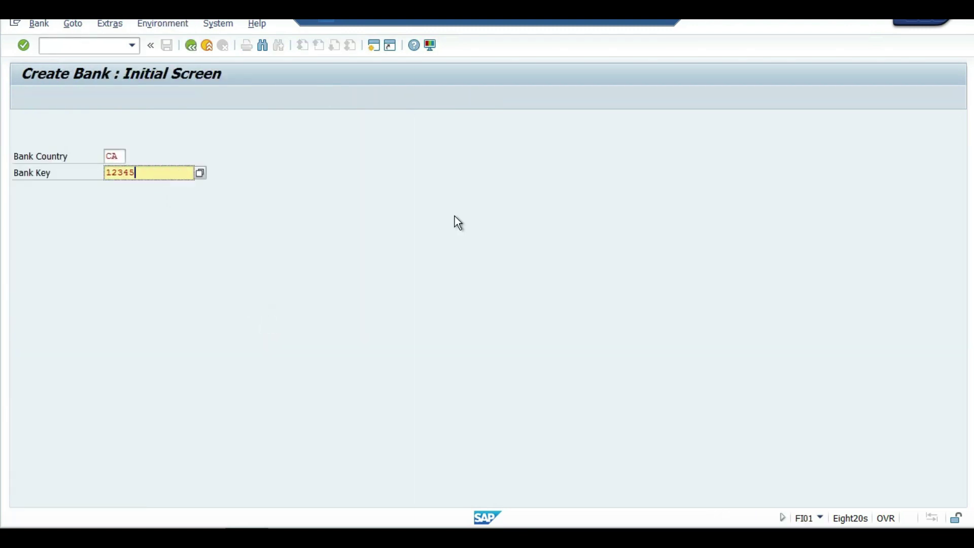
type("678")
key("Return")
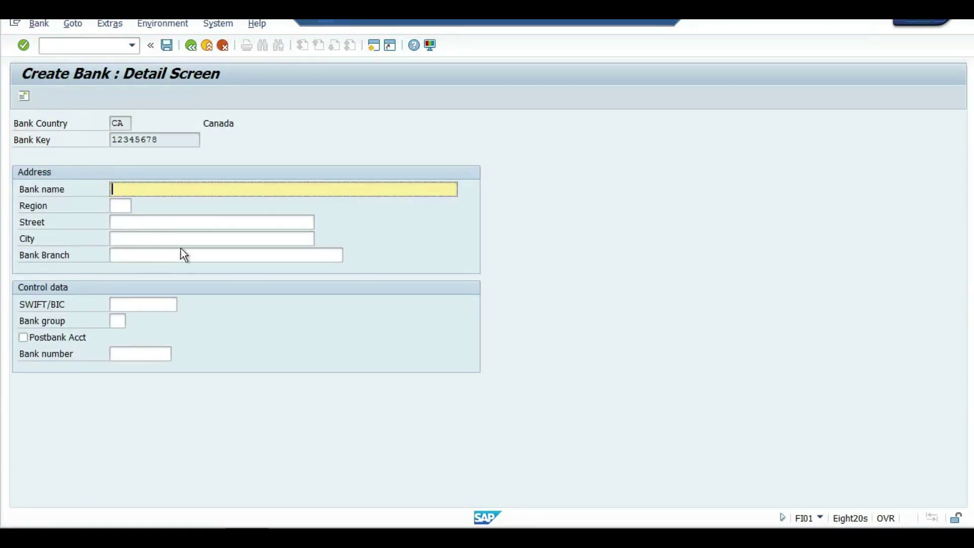
Exit the 12345678 bank entry without saving its data.
left_click(175, 141)
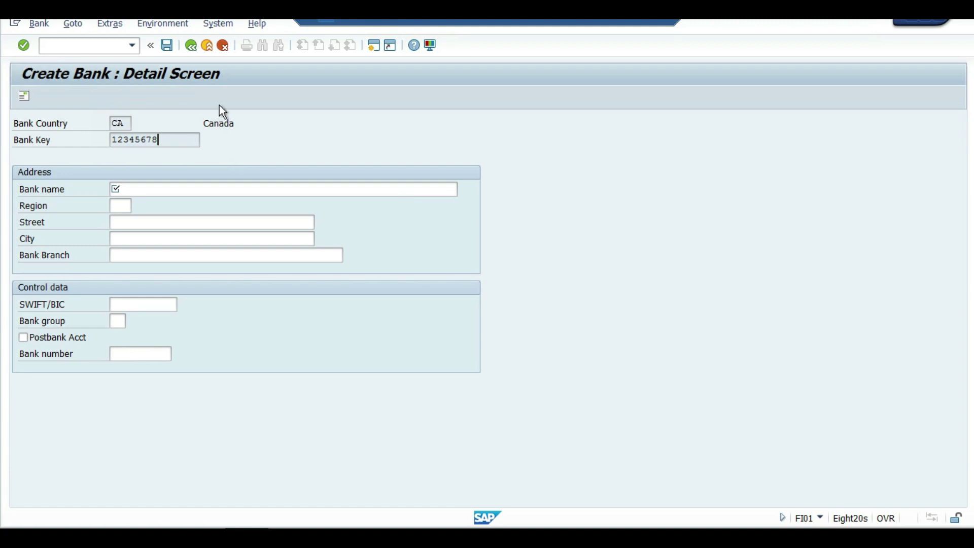
left_click(206, 47)
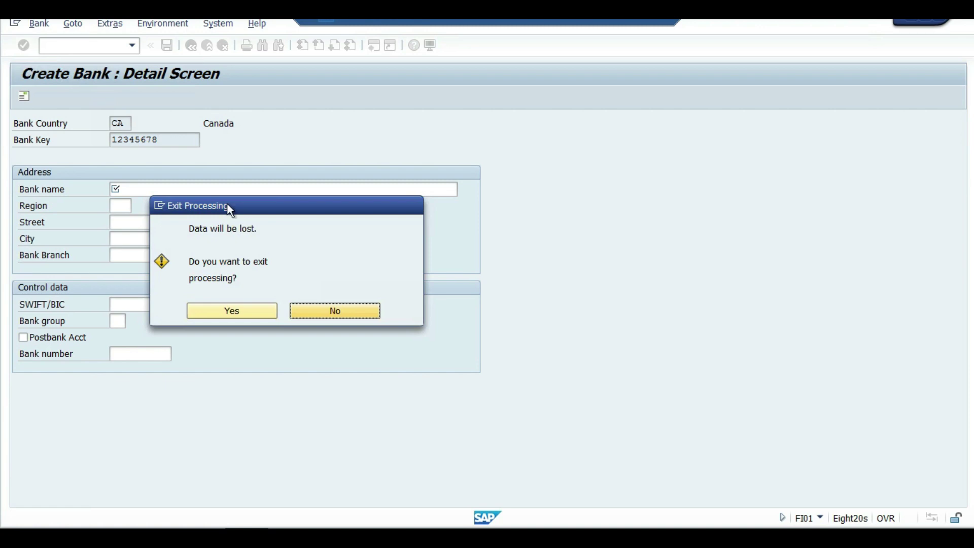
left_click(245, 319)
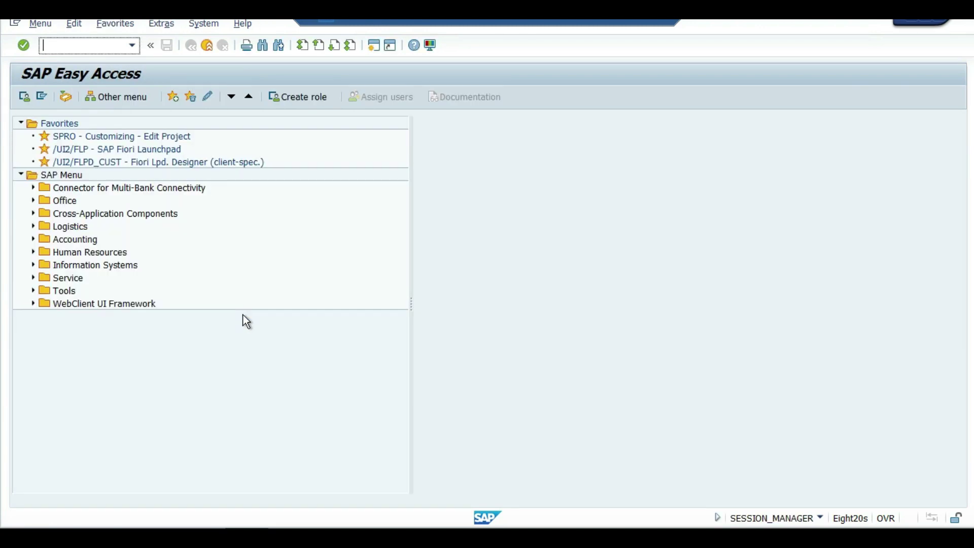
Run FI01 and choose PK (Pakistan) as the bank country by finding it in the country list.
type("FI01")
key("Return")
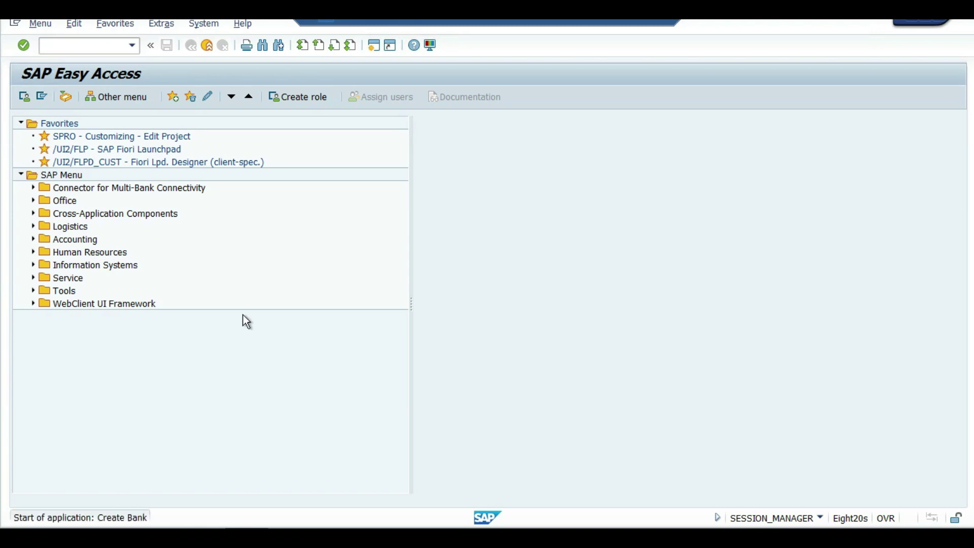
key("Delete")
key("Delete")
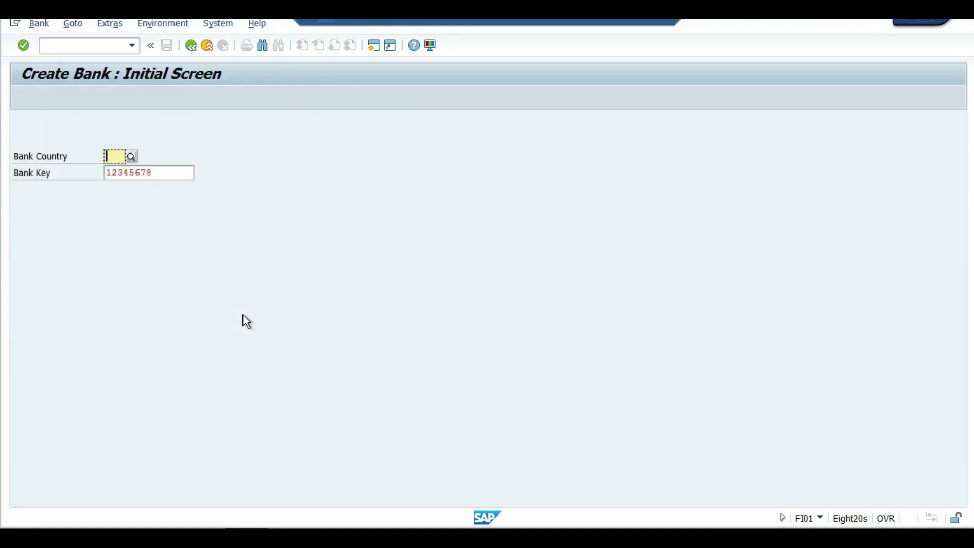
left_click(133, 157)
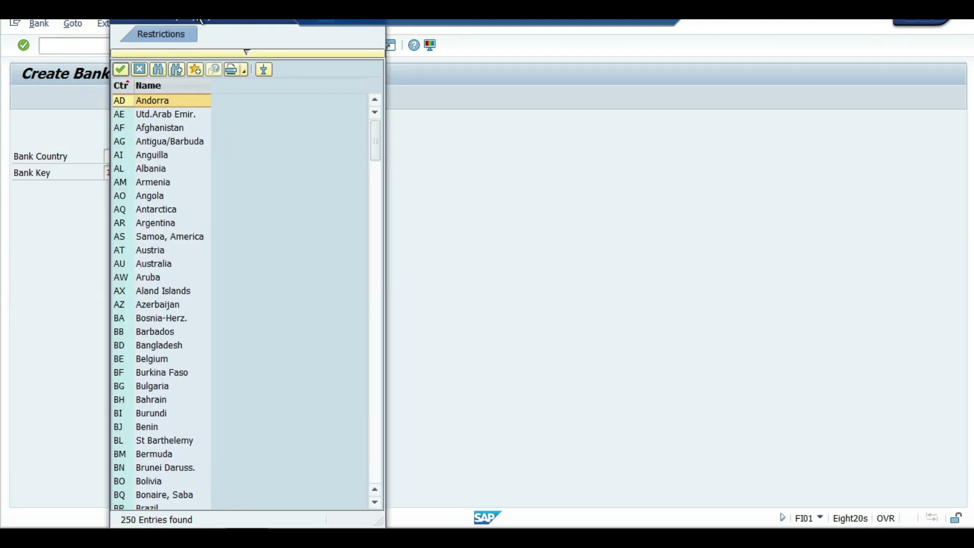
left_click(158, 69)
type("PK")
key("Return")
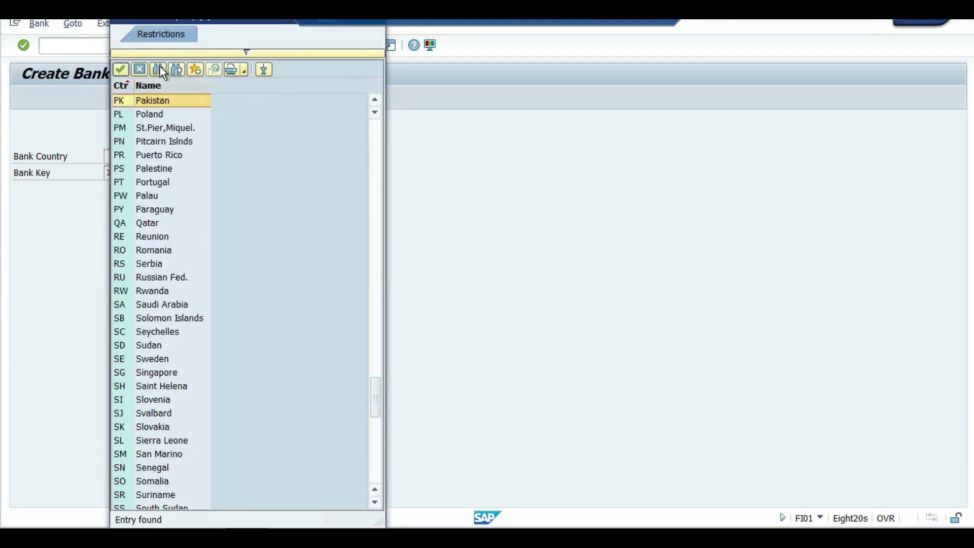
double_click(154, 100)
Replace the bank key with HSBC789 and continue to the bank's detail screen.
left_click(158, 174)
key("BackSpace")
key("BackSpace")
key("BackSpace")
key("BackSpace")
key("BackSpace")
key("BackSpace")
key("BackSpace")
key("BackSpace")
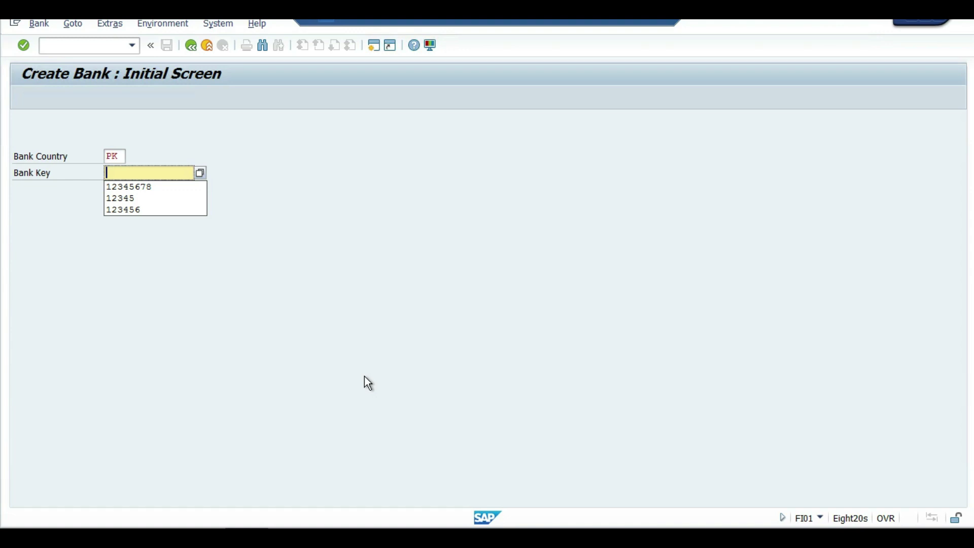
type("HS")
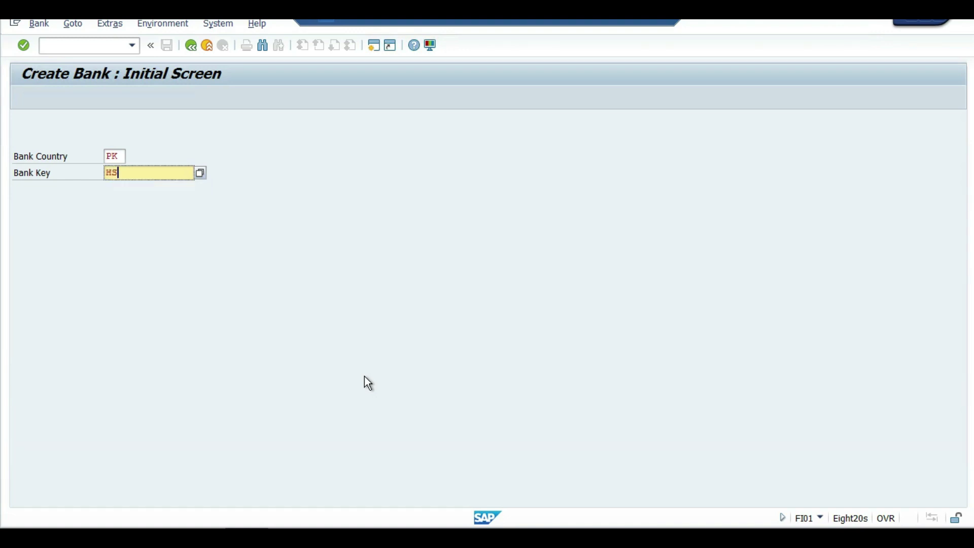
type("BC789")
key("Return")
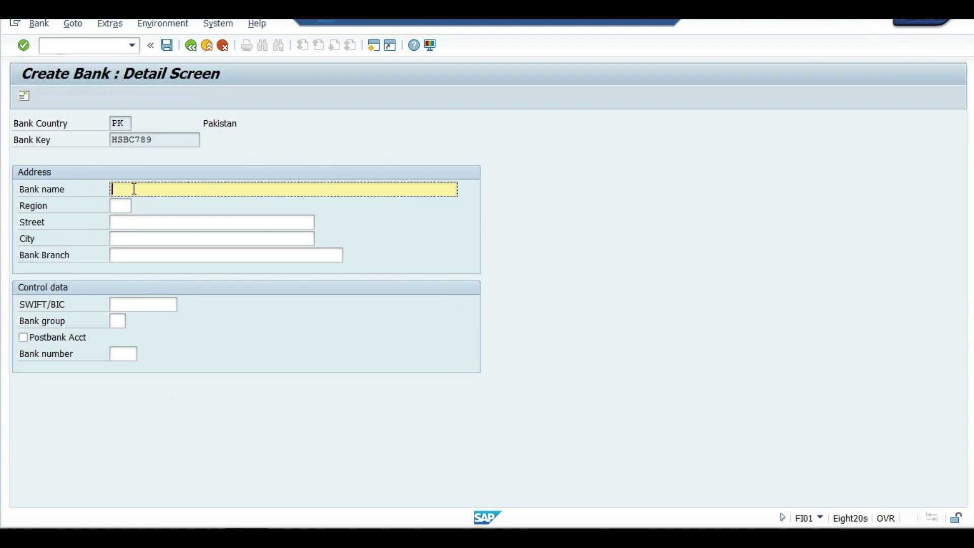
Enter HSBC BANK PACIFIC BRANCH as the bank name in the address details.
type("HSBC BANK")
type("PACIFIC BRANCH")
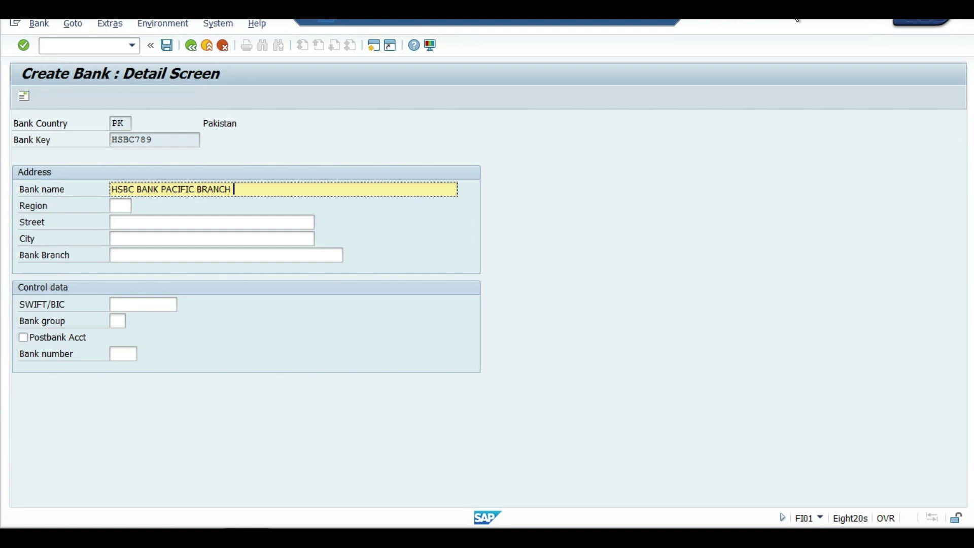
key("Tab")
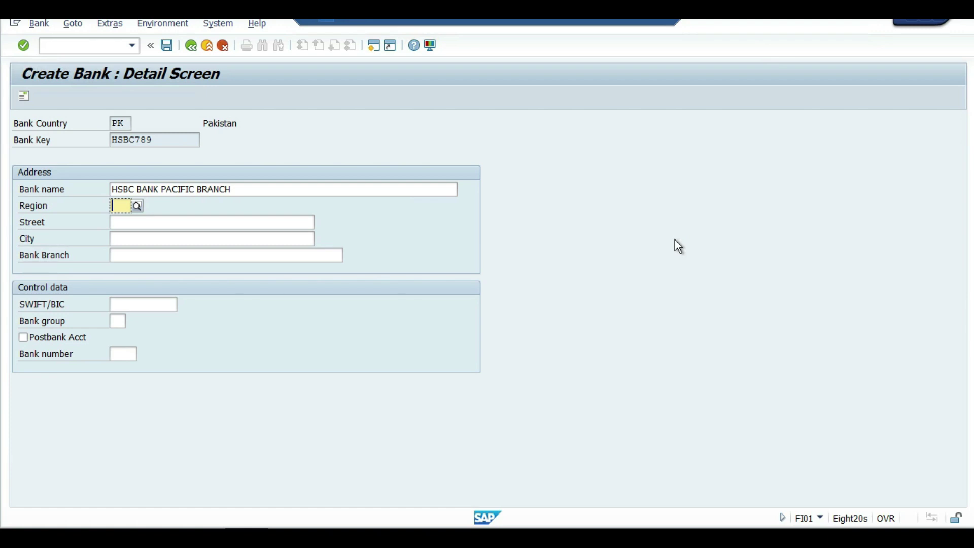
Fill in the bank's address with region IS, its street, city ISLAMABAD and bank branch PACIFIC ROAD BRANCH.
key("F4")
double_click(170, 147)
key("Tab")
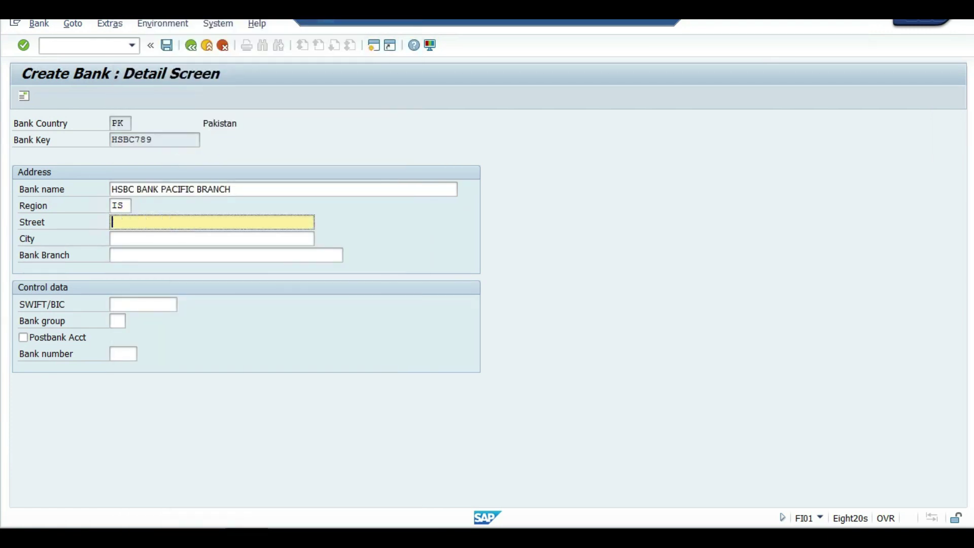
type("JINNAH AVENUE STREET")
key("Tab")
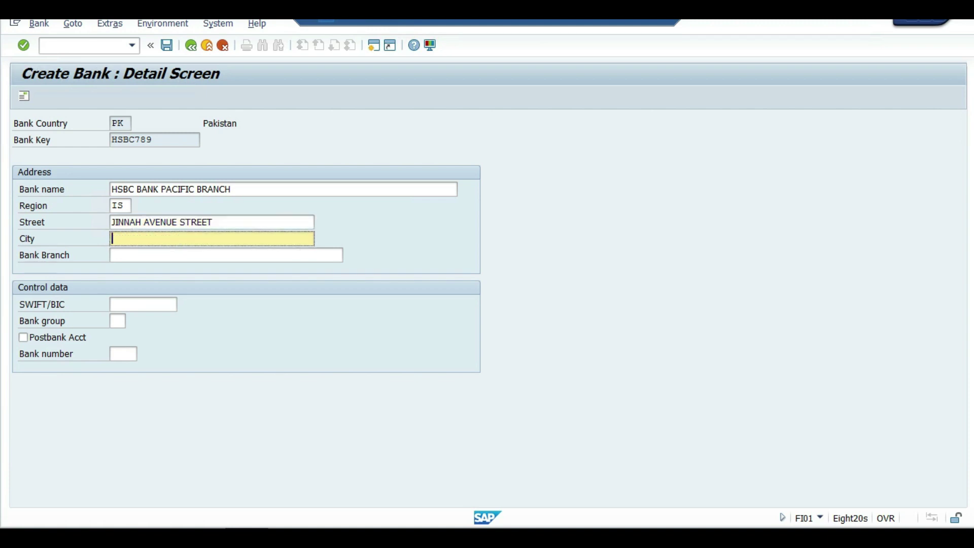
type("ISLAMABAD")
key("Tab")
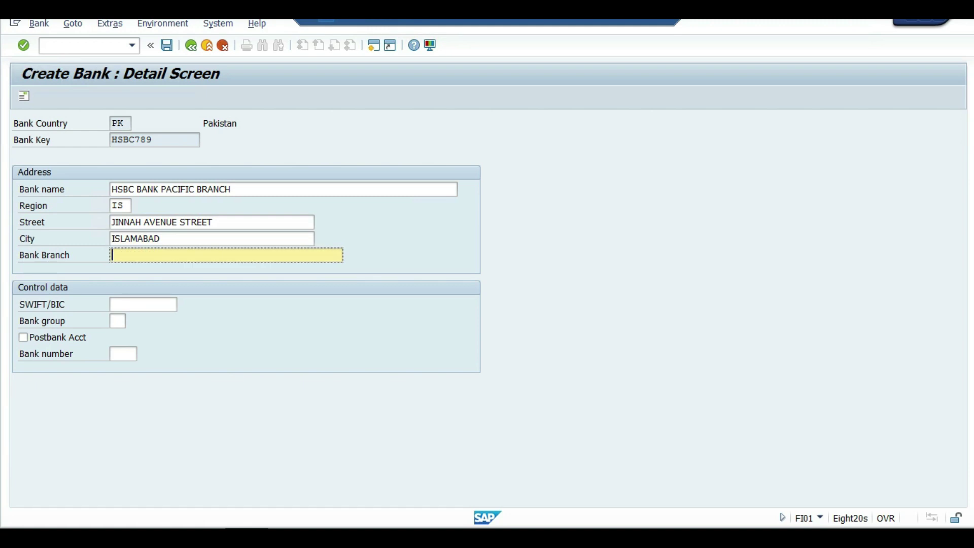
type("PACIFIC ROAD BRANCH")
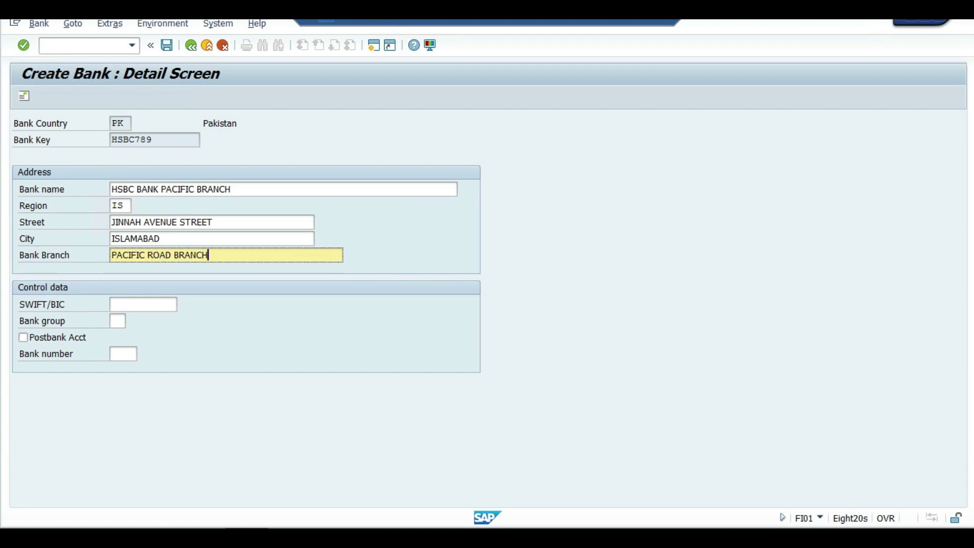
key("Tab")
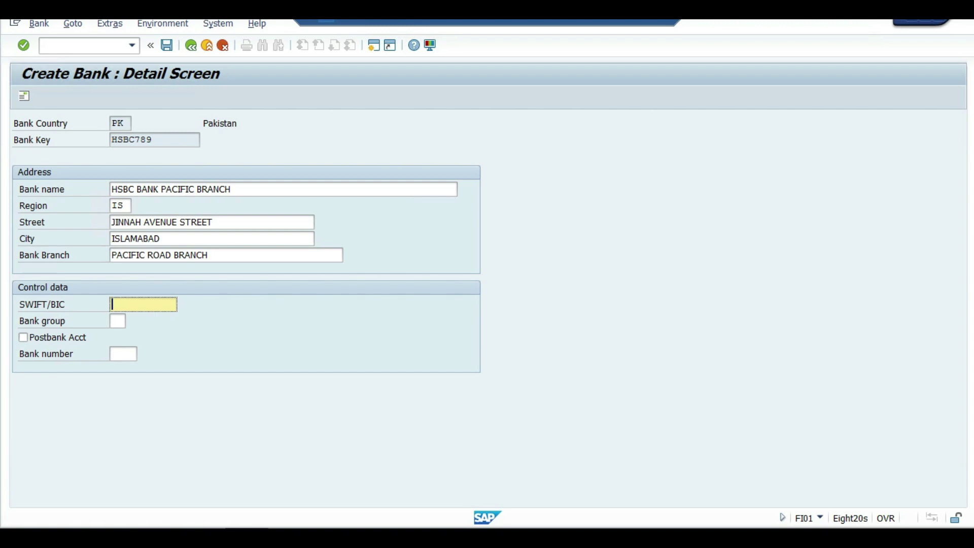
Enter HSBC0236 as the SWIFT/BIC code, save the new bank and return to SAP Easy Access.
type("HSBC0236")
key("Return")
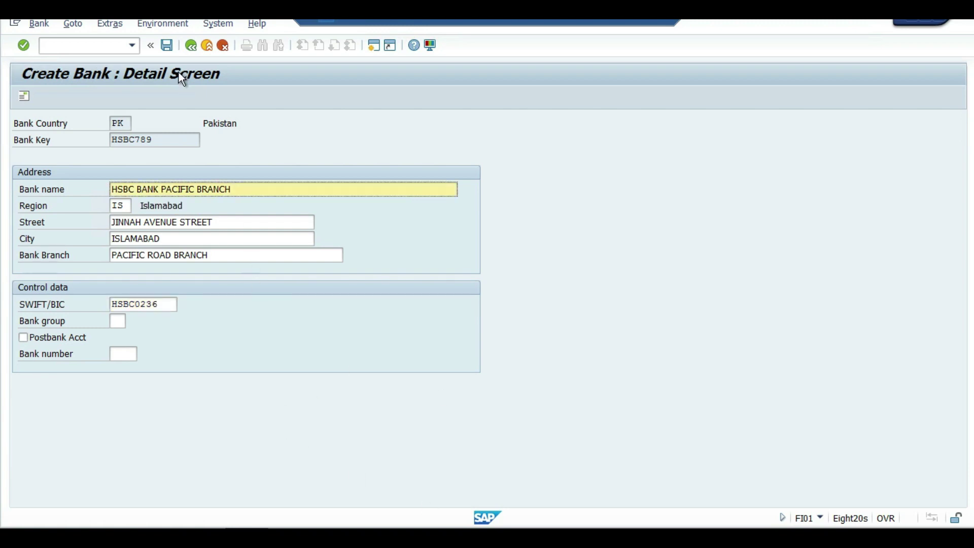
left_click(167, 45)
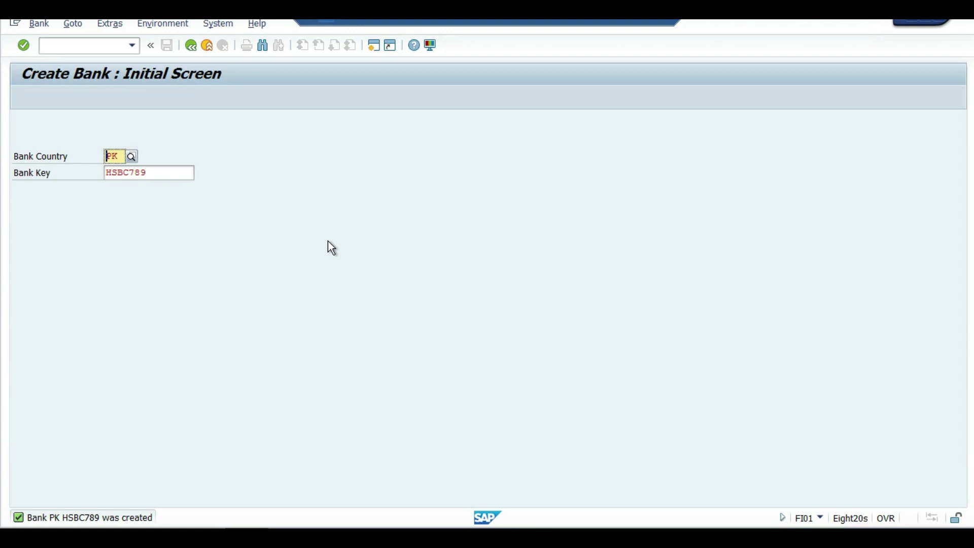
left_click(194, 49)
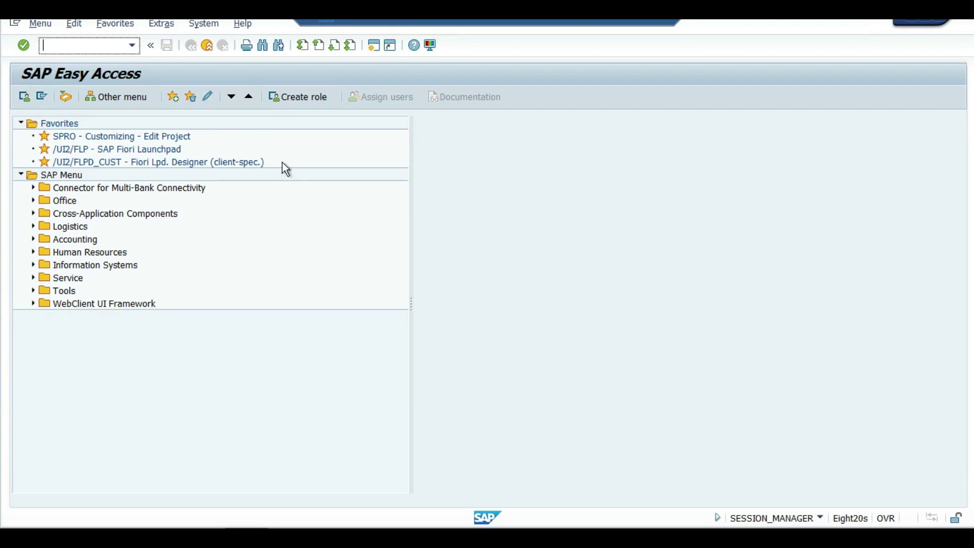
Run FI12, locate company code UTCL and open its house banks for maintenance.
type("FI12")
key("Return")
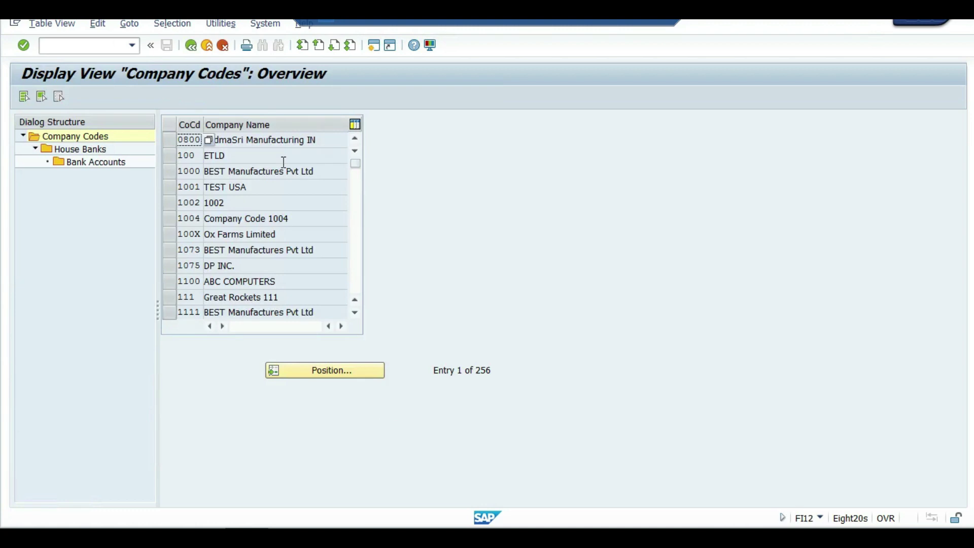
left_click(307, 370)
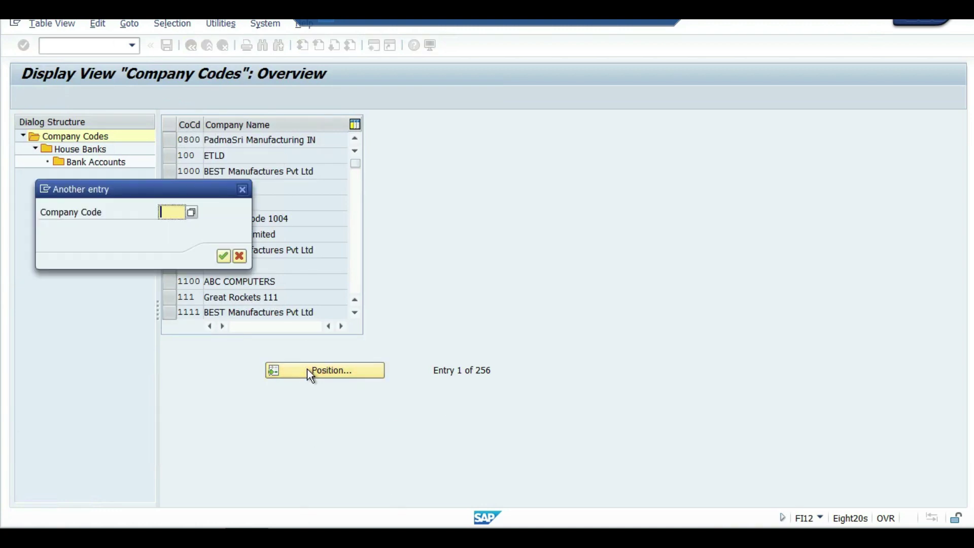
type("UTCL")
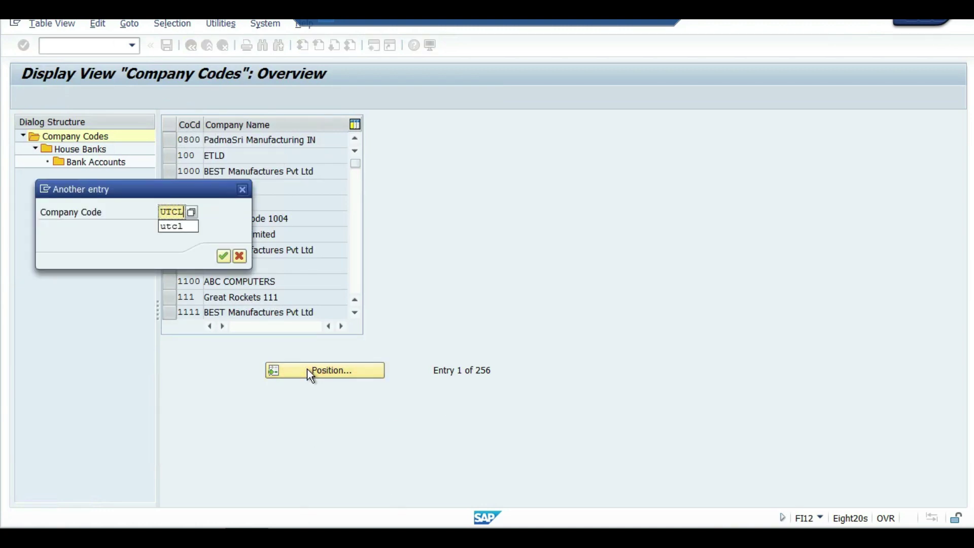
key("Return")
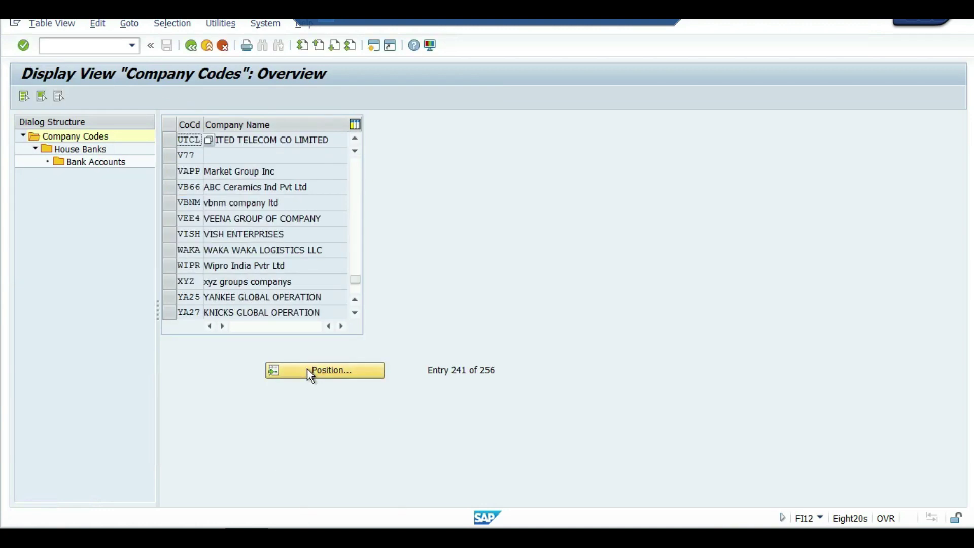
left_click(169, 141)
double_click(98, 149)
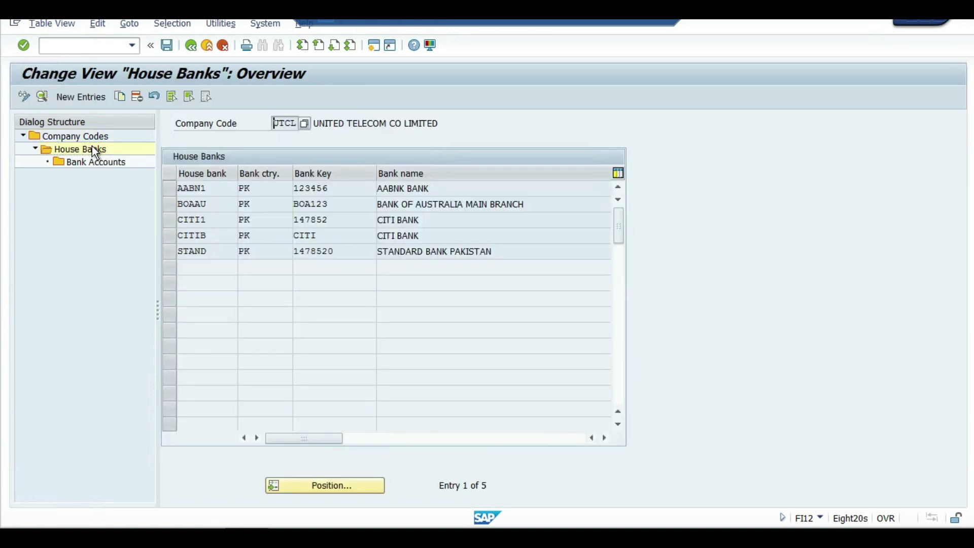
Add a new house bank HSBCB with bank country PK and bank key HSBC789, and expand its address details.
left_click(81, 97)
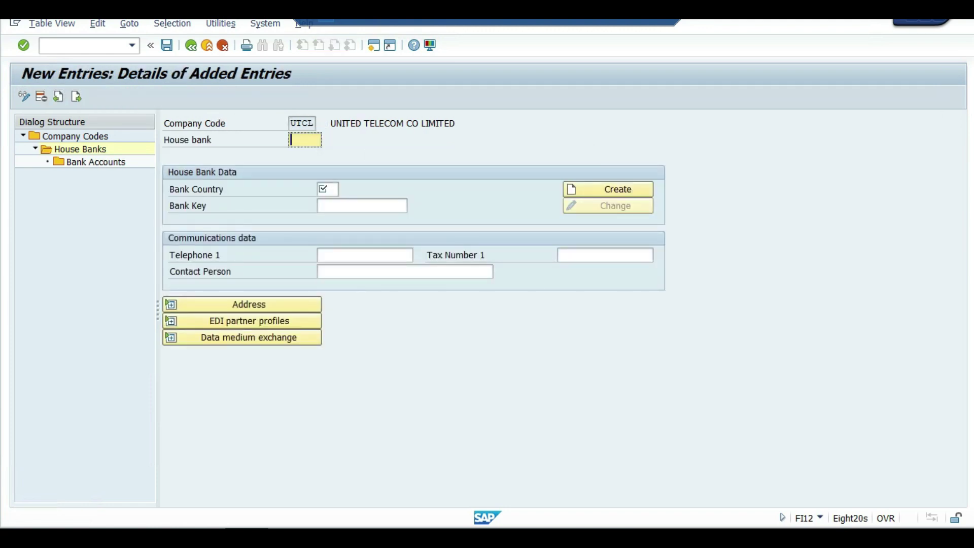
type("HSBCB")
key("Tab")
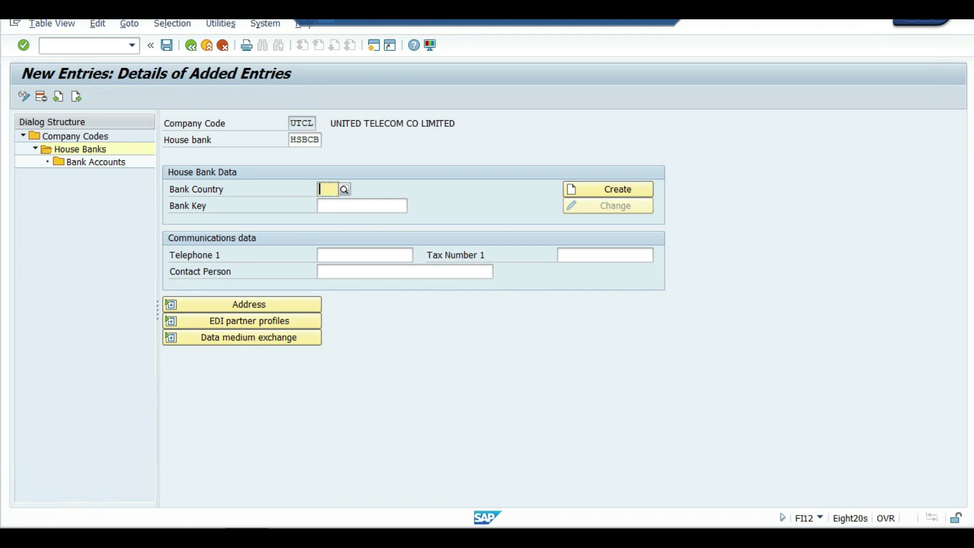
type("PK")
key("Tab")
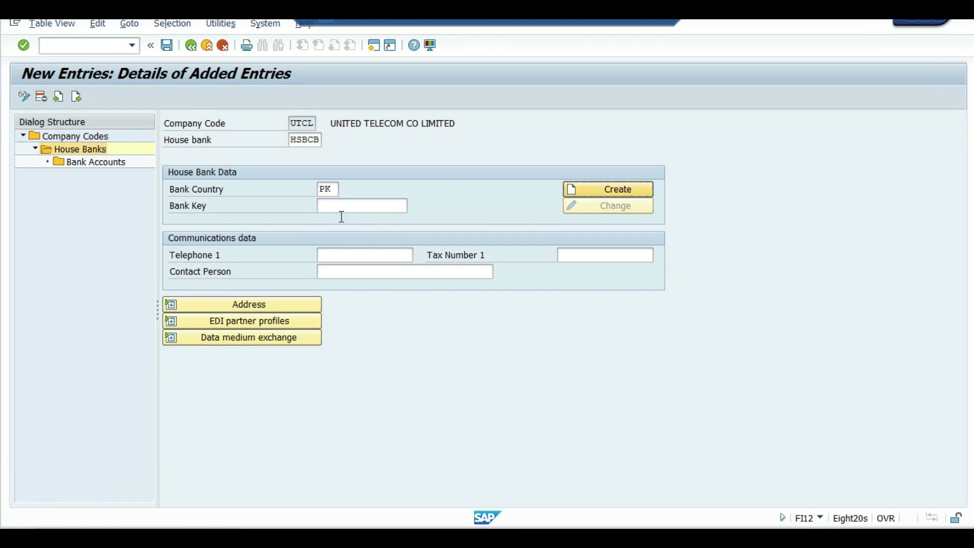
left_click(344, 210)
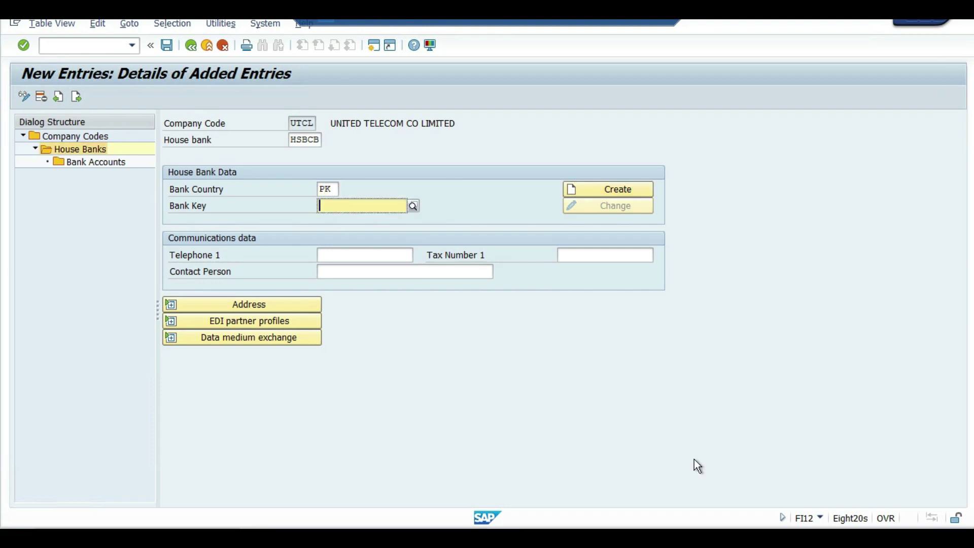
type("HSBC")
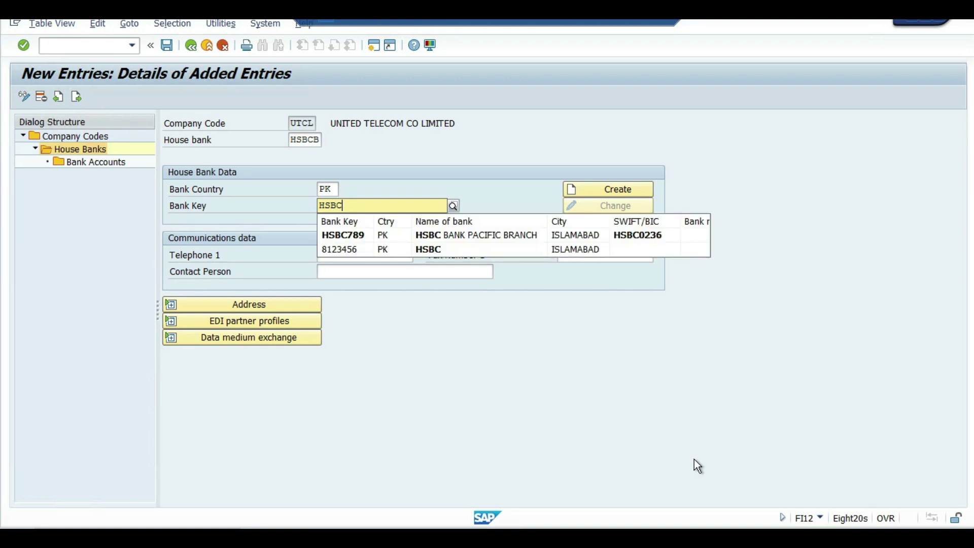
type("789")
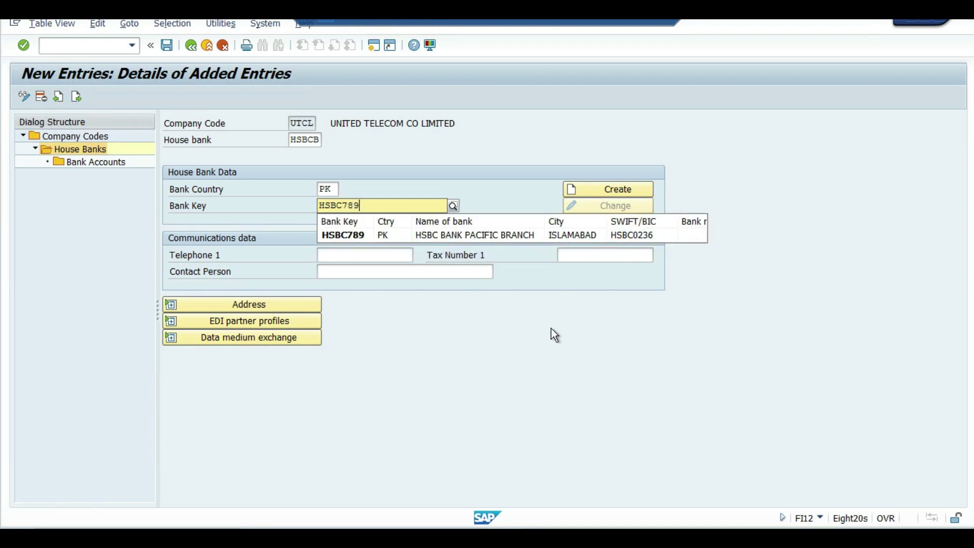
left_click(480, 235)
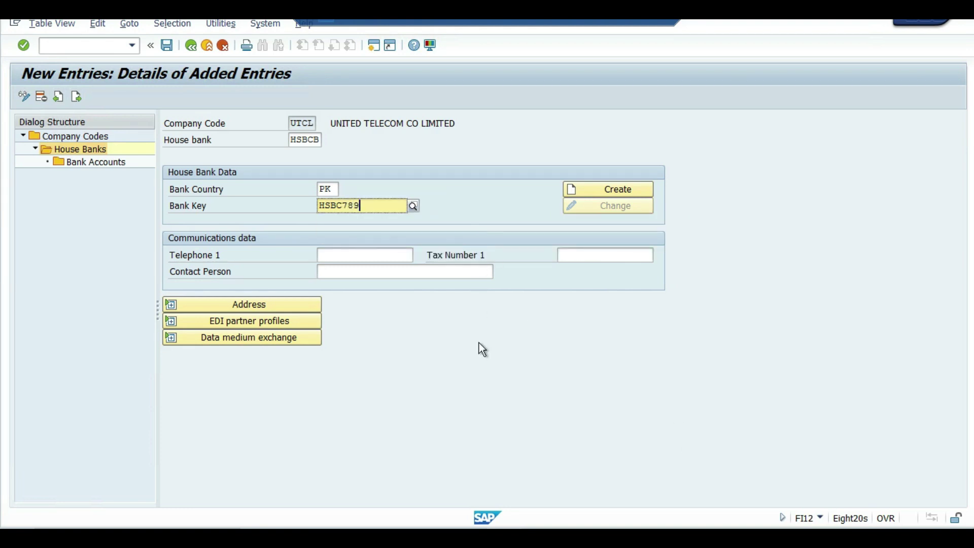
key("Return")
left_click(291, 306)
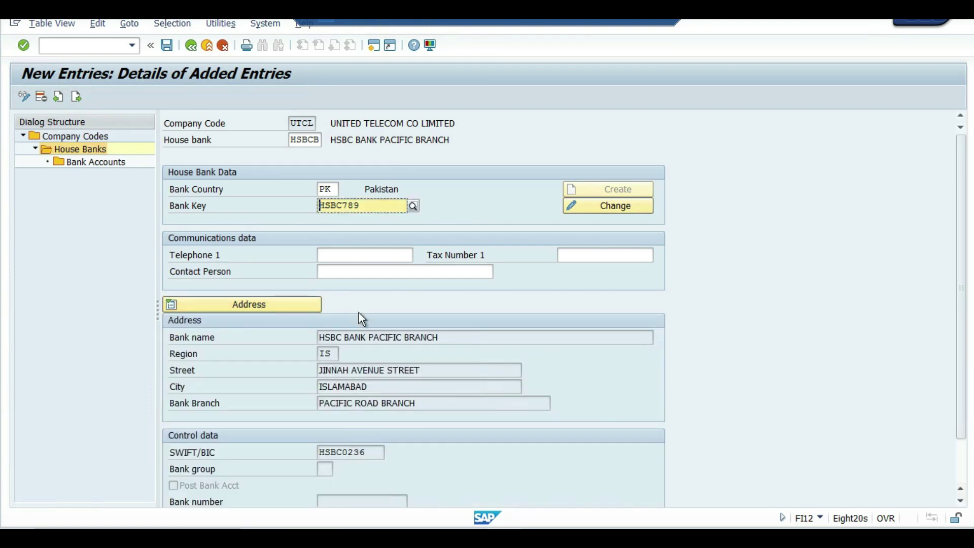
type("4")
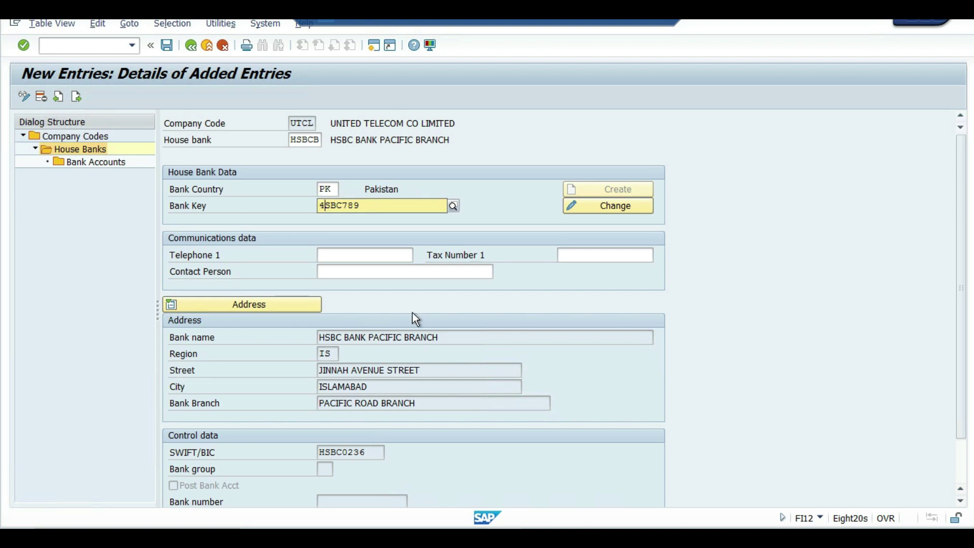
left_click(327, 205)
left_click(327, 205)
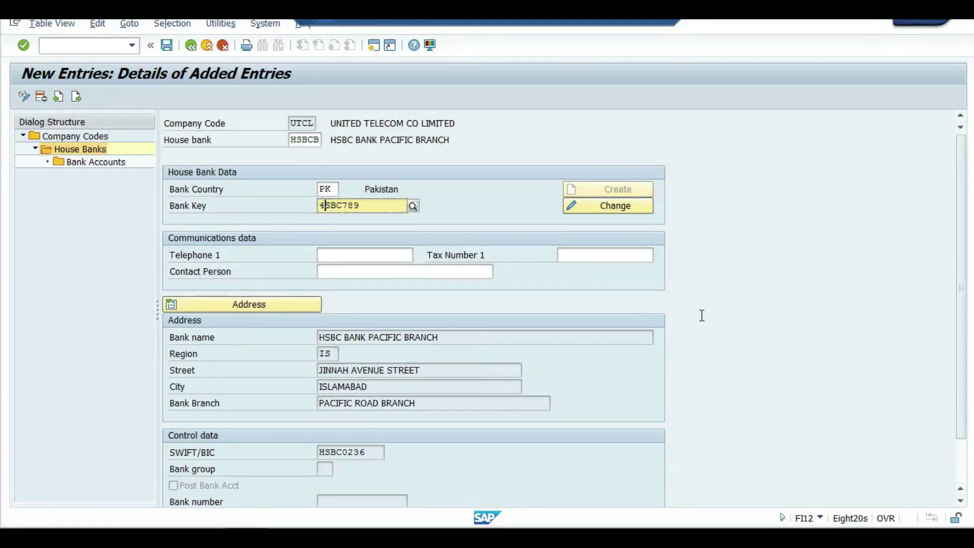
key("BackSpace")
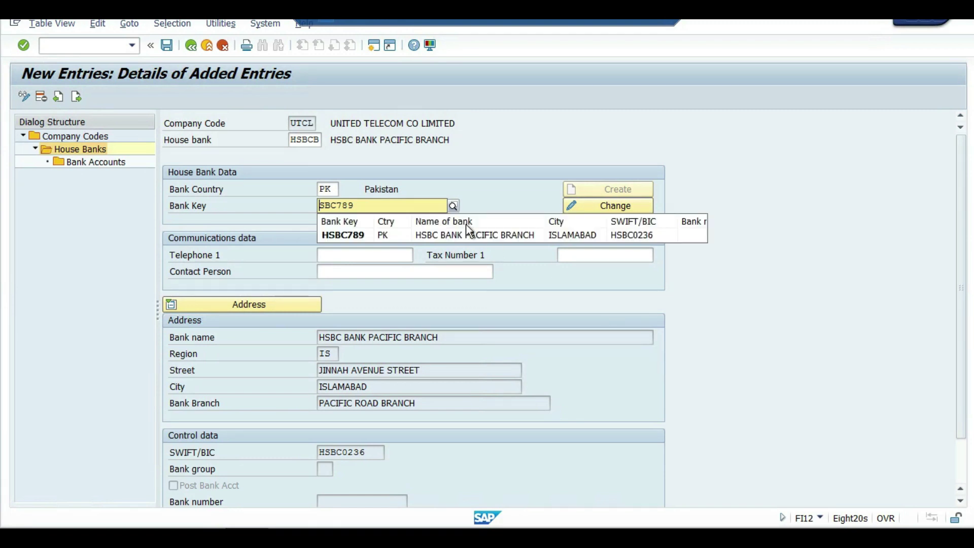
left_click(457, 233)
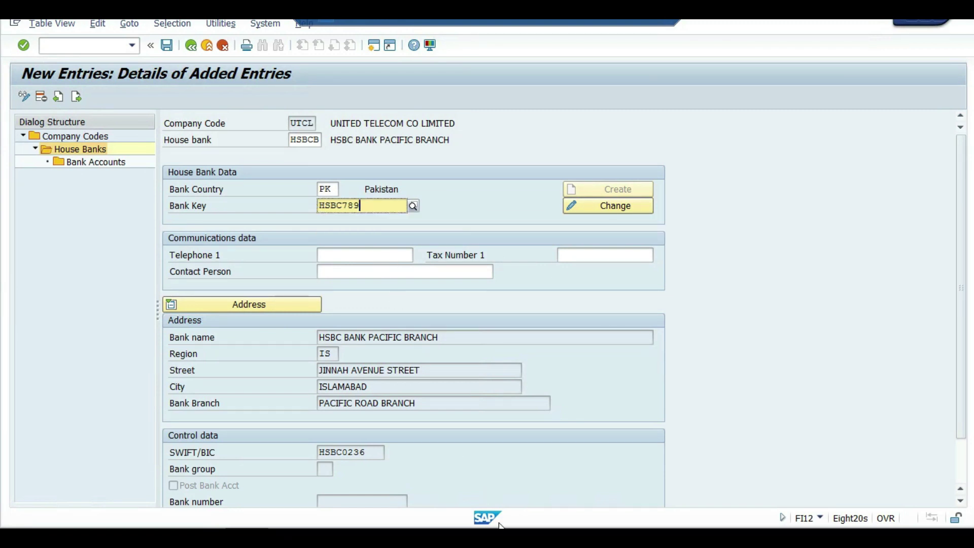
Save the new house bank entry under customizing request BQ2K901612.
left_click(168, 45)
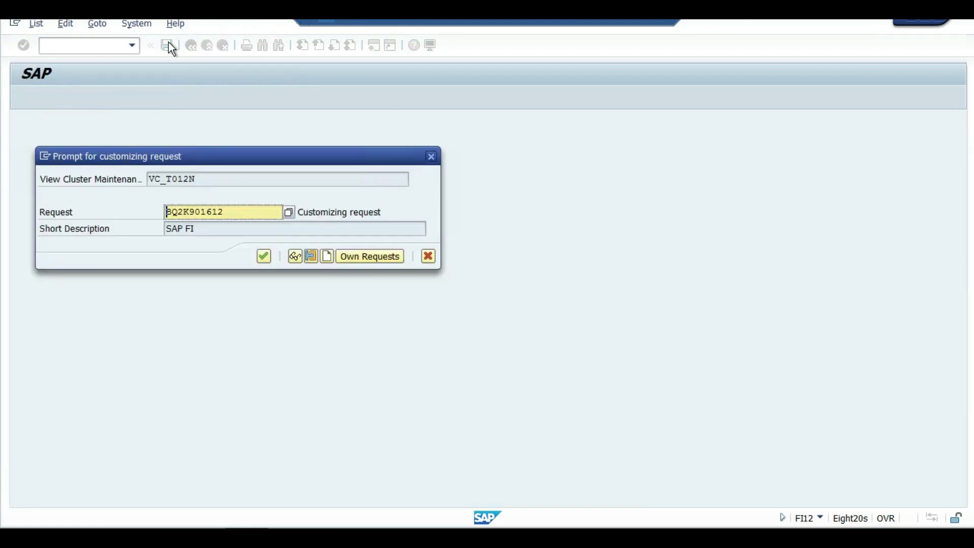
left_click(263, 257)
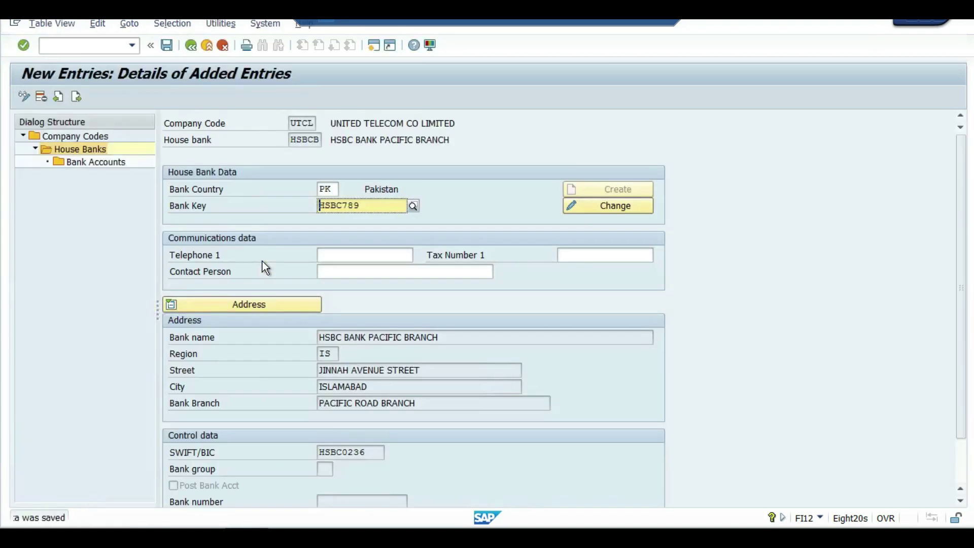
Go to the house bank's bank accounts, start creating a new bank account and maximize the browser form.
left_click(99, 163)
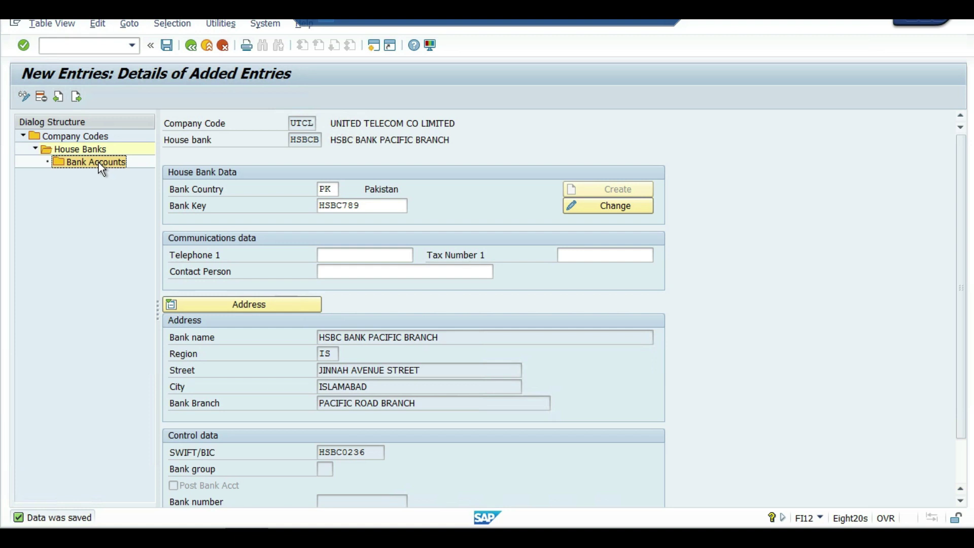
double_click(99, 163)
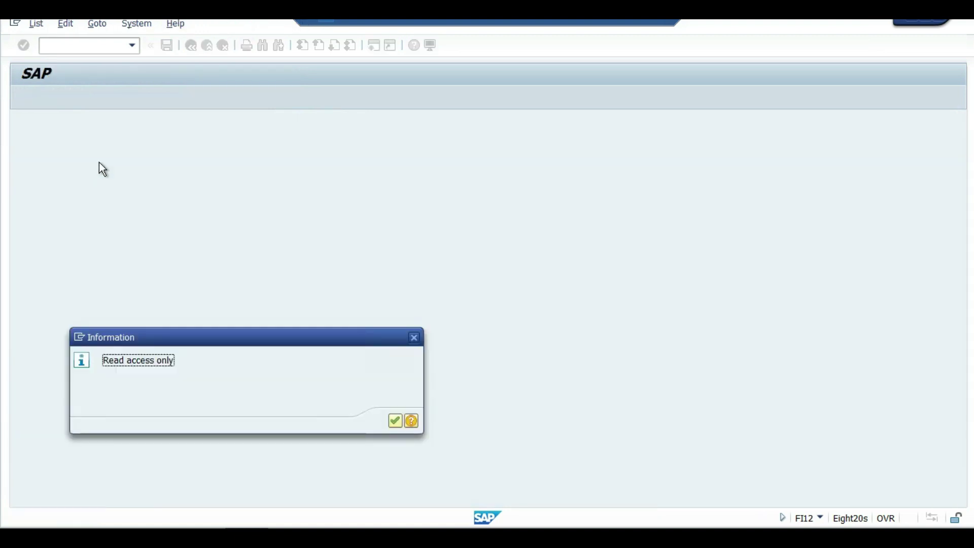
left_click(399, 424)
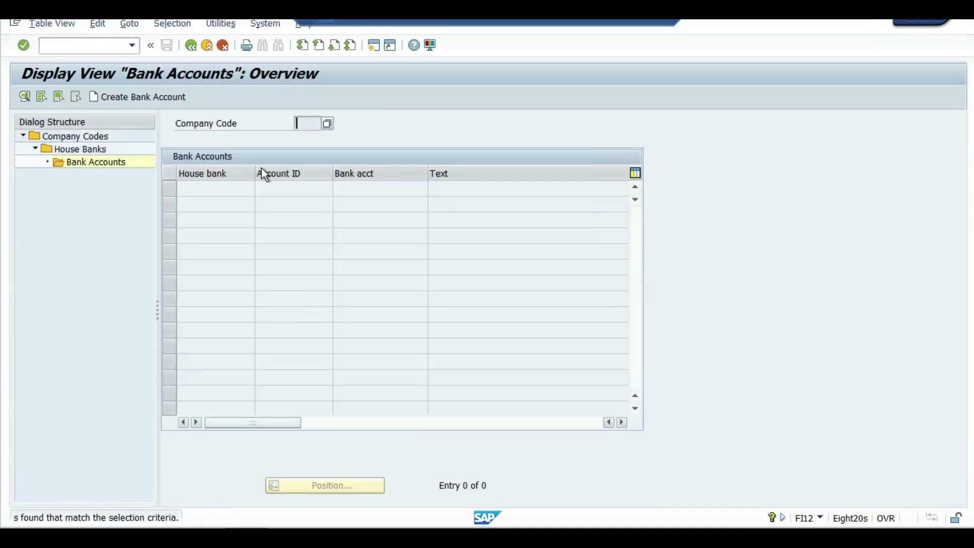
left_click(147, 97)
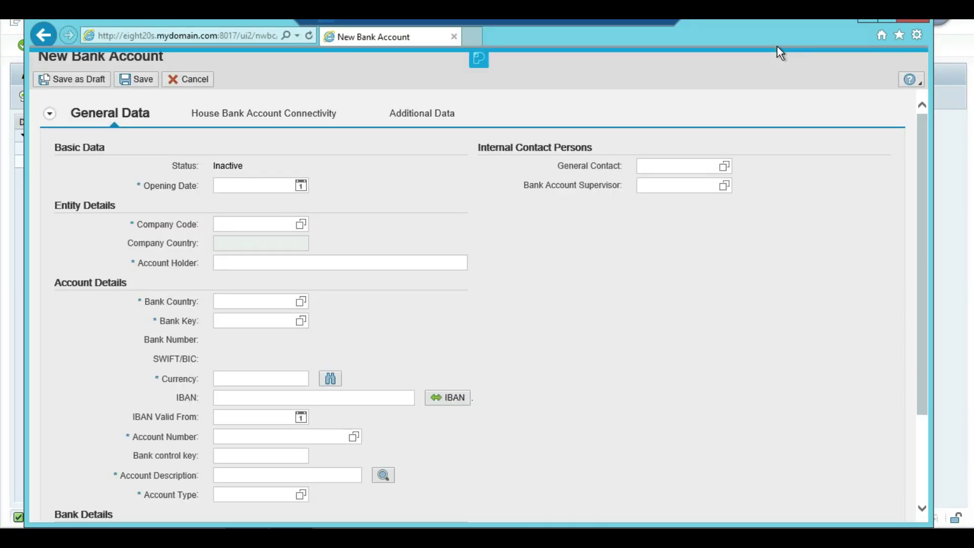
left_click(889, 21)
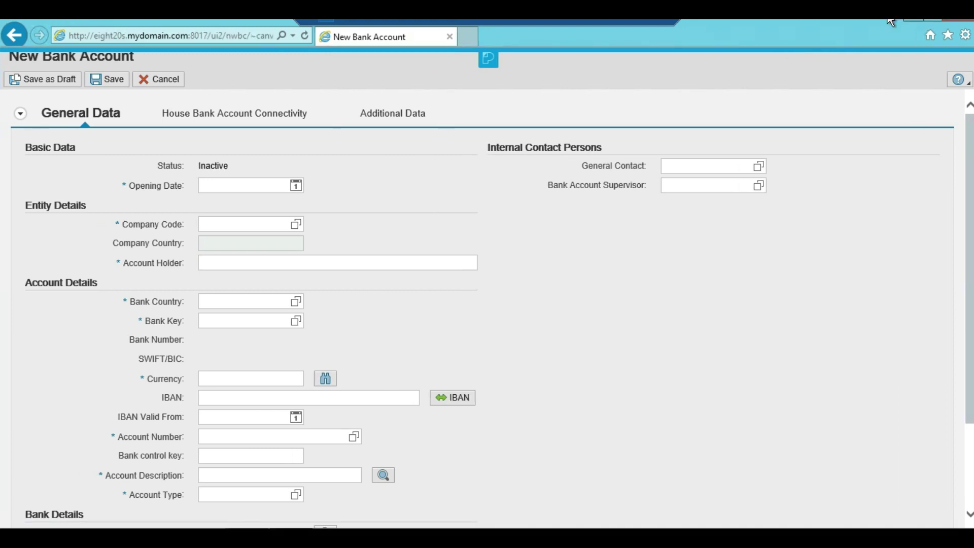
Set the new bank account's opening date to 01.11.2023 and its company code to UTCL.
left_click(253, 185)
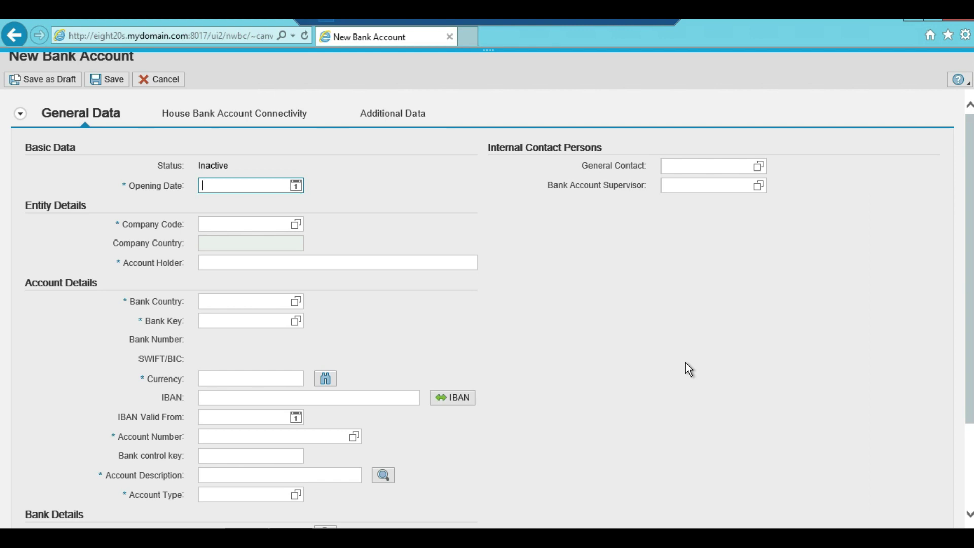
type("01.0")
key("BackSpace")
type("11.2023")
key("Tab")
type("UTCL")
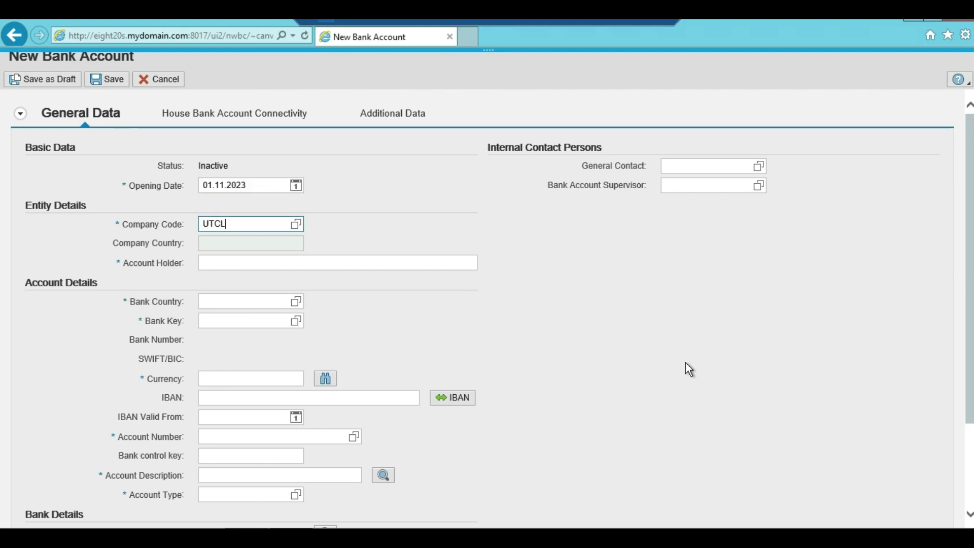
key("Tab")
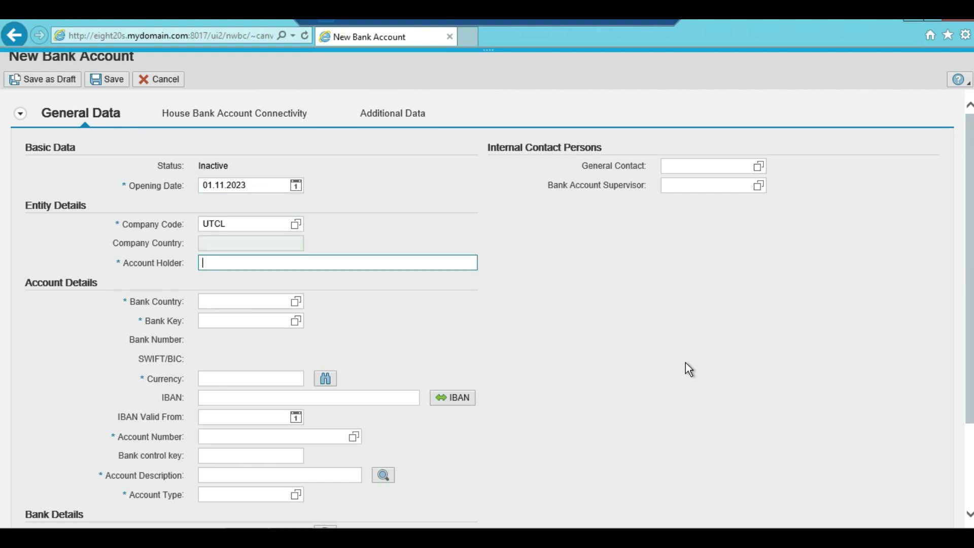
Set the account holder to UTCL, bank country to PK, bank key to HSBC789 and currency to PKR.
type("UTCL")
key("Tab")
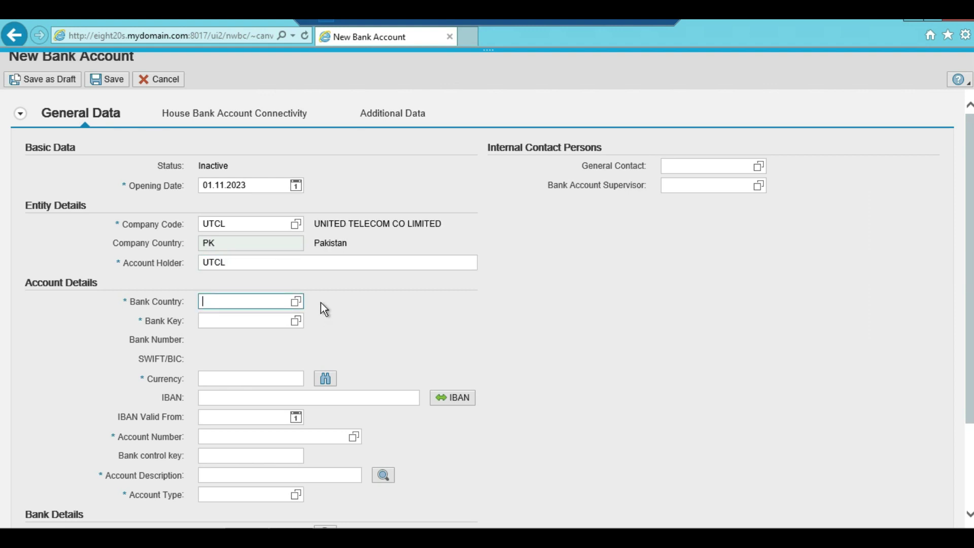
type("PK")
key("Tab")
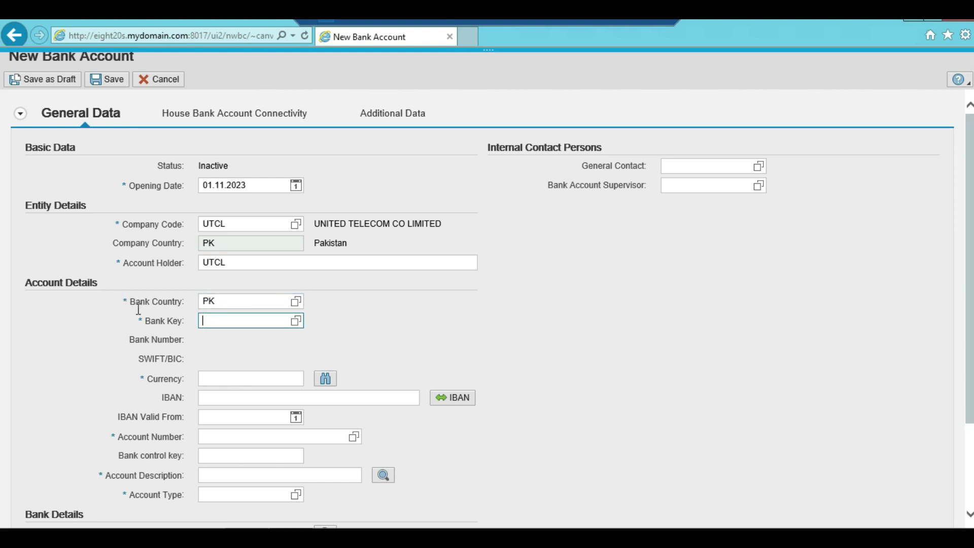
left_click(237, 380)
type("HSBC789")
left_click(233, 379)
type("PKR")
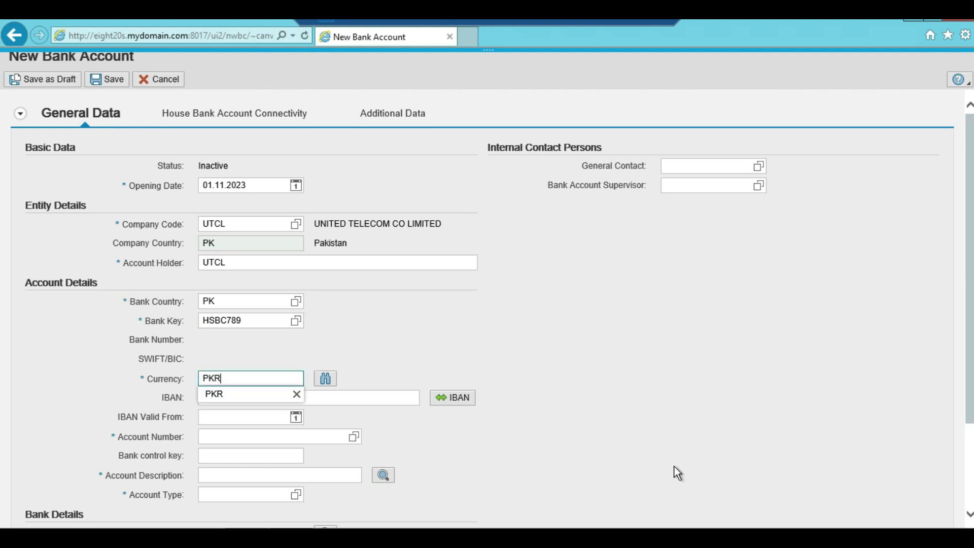
left_click(223, 393)
Enter the bank account number, the description HSBC BANK and account type 01 Current Account.
left_click(220, 435)
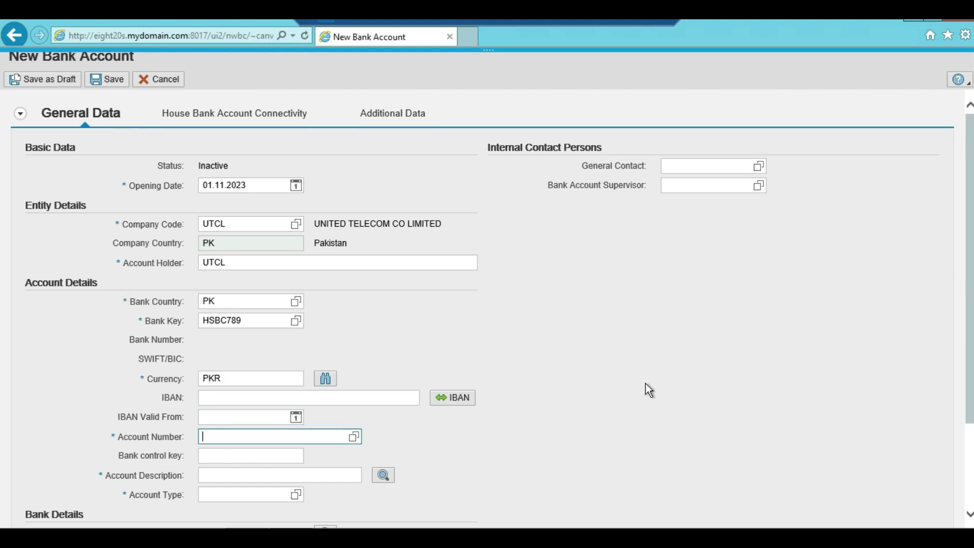
type("100258741")
left_click(205, 474)
type("HSBC N")
key("BackSpace")
type("BANK")
key("Tab")
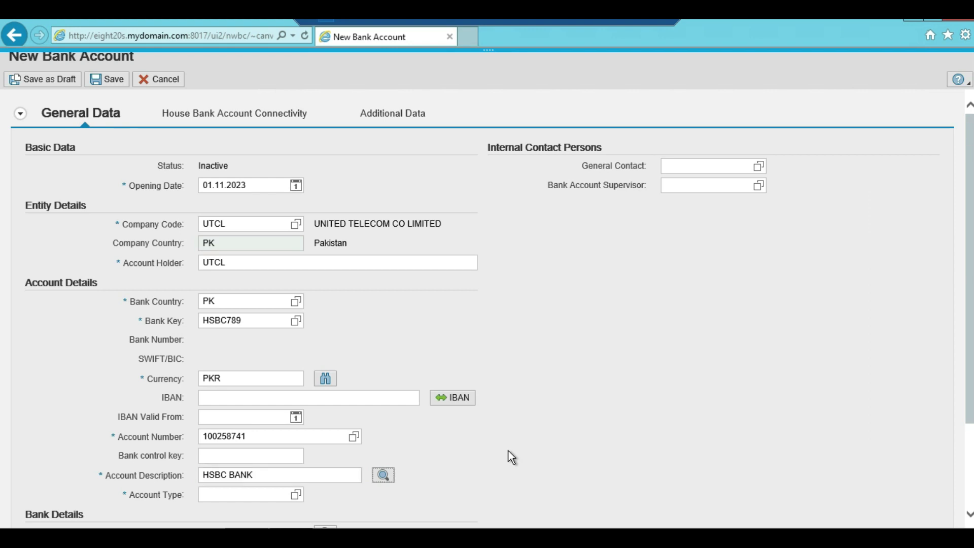
key("Tab")
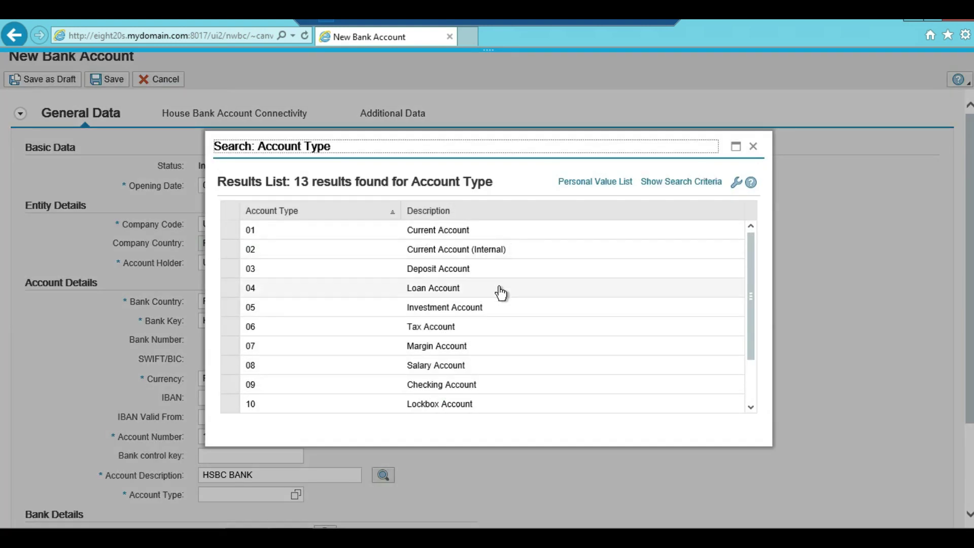
left_click(458, 231)
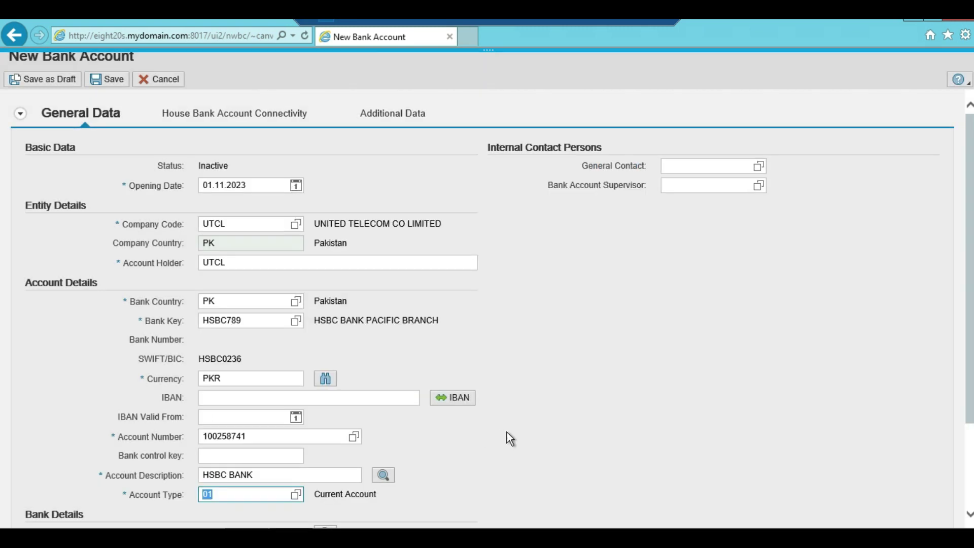
scroll(769, 336, "down", 3)
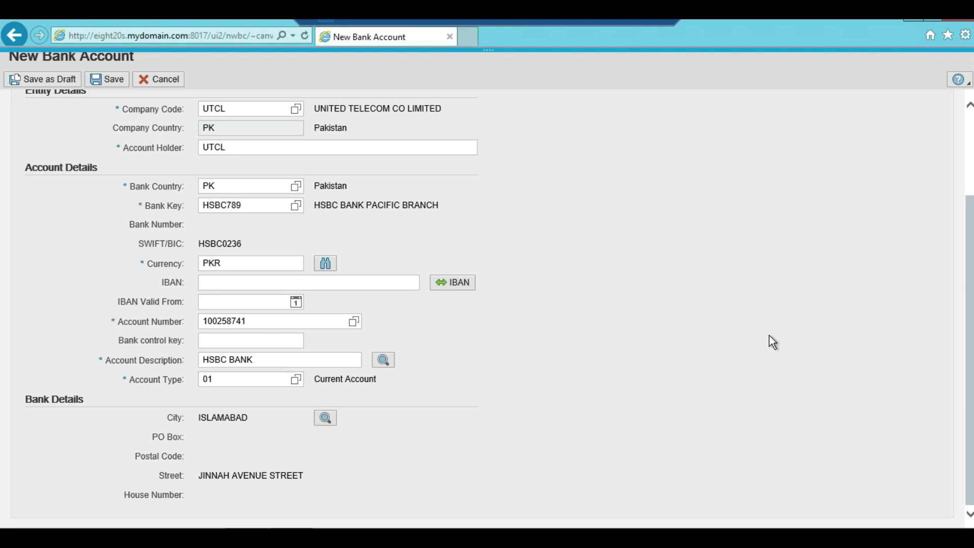
scroll(969, 165, "up", 3)
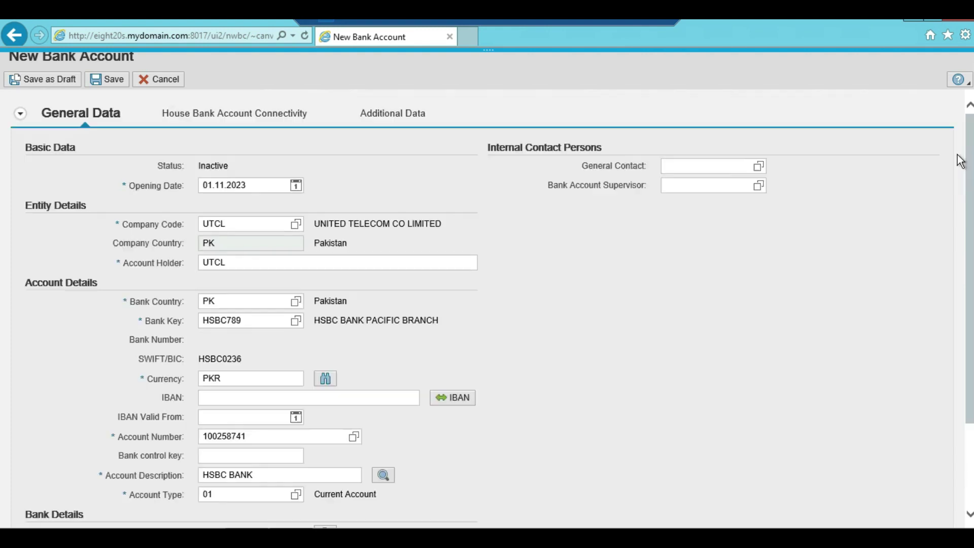
Add a house bank account connectivity entry with the house bank account HSBC1.
left_click(245, 116)
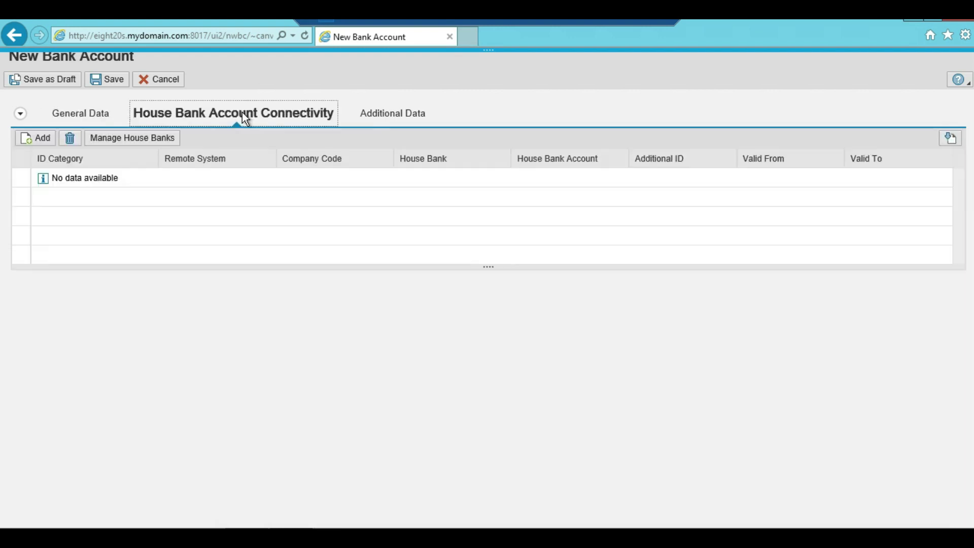
left_click(38, 145)
left_click(224, 325)
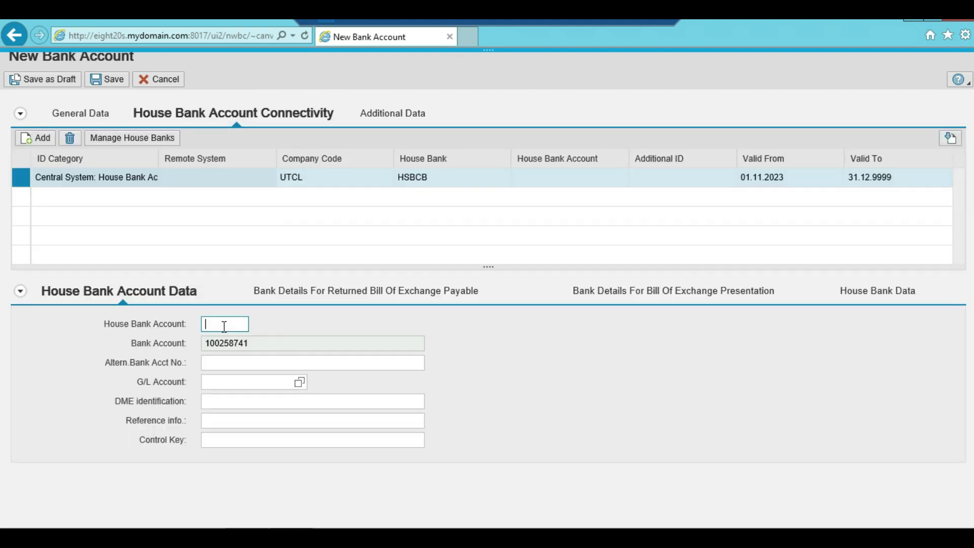
type("HSBC1")
key("Tab")
Find and assign G/L account 101020, HABC MAIN BANK ACCOUNT, to the house bank account and save the new bank account.
left_click(251, 384)
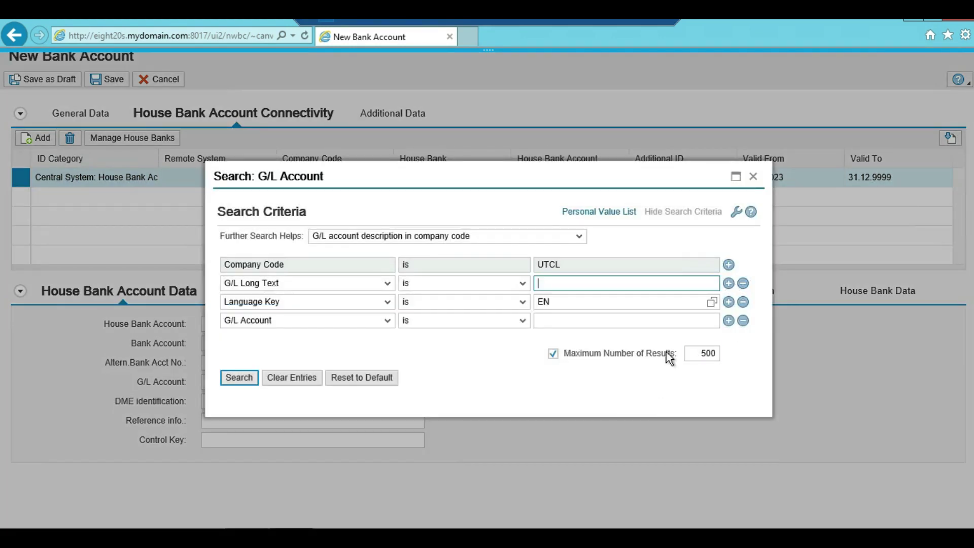
left_click(244, 381)
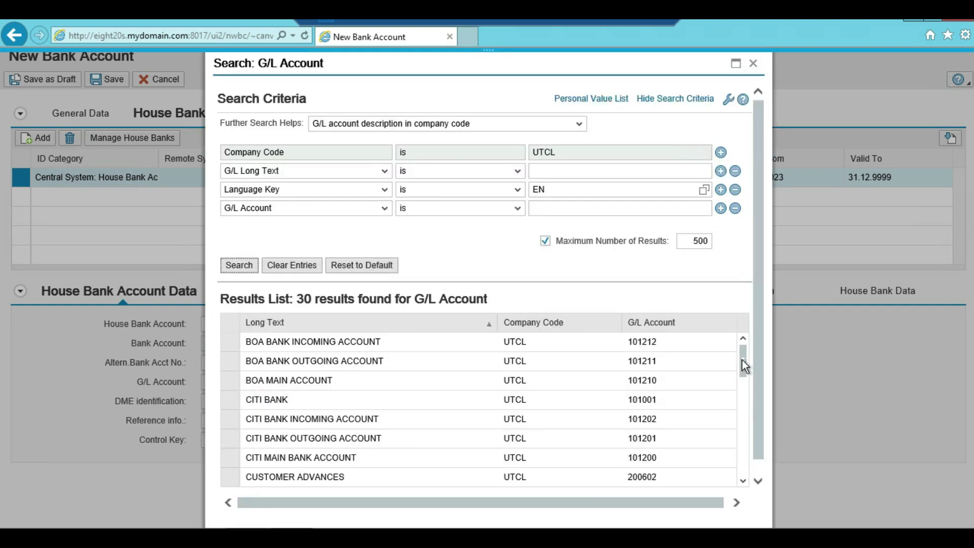
left_click_drag(742, 363, 744, 419)
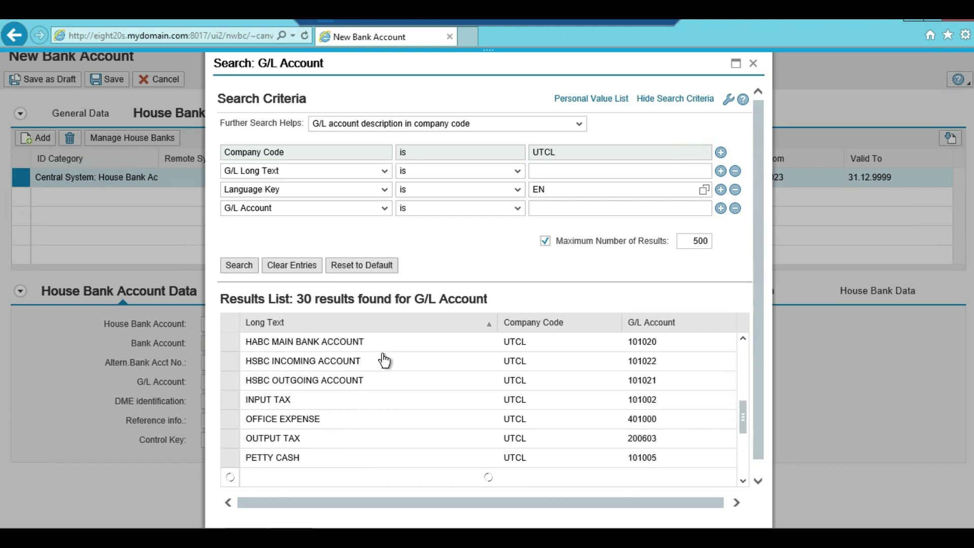
left_click(318, 345)
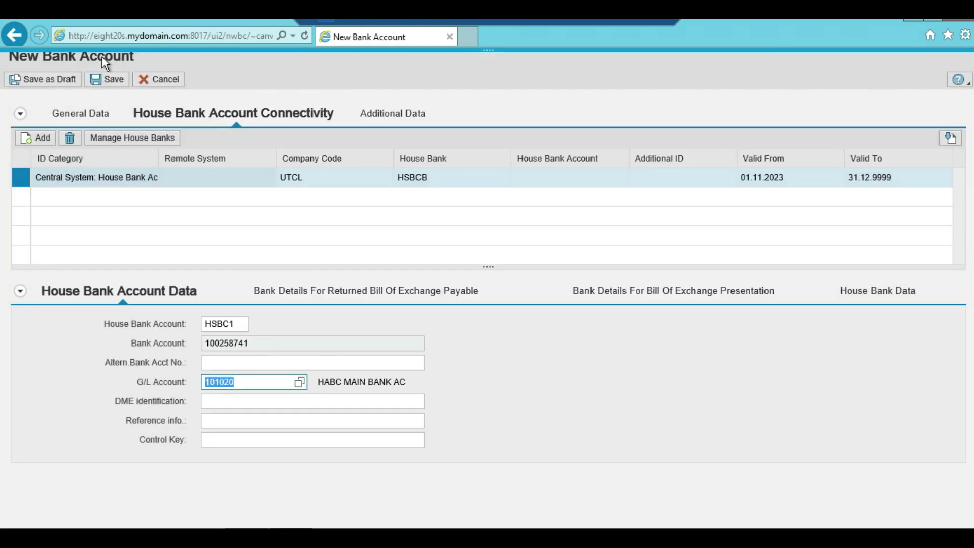
left_click(113, 80)
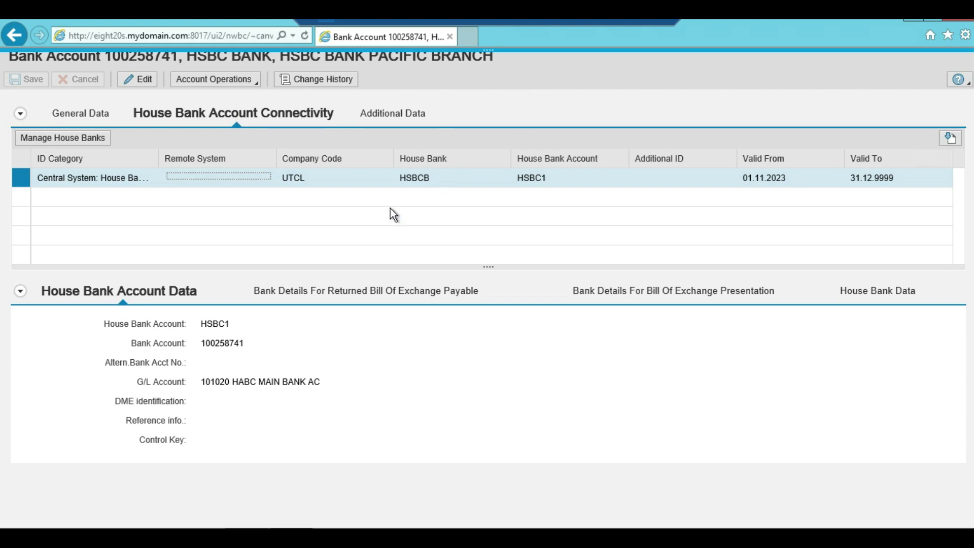
Close the browser form, leave the current house bank entry and restart transaction FI12.
left_click(965, 21)
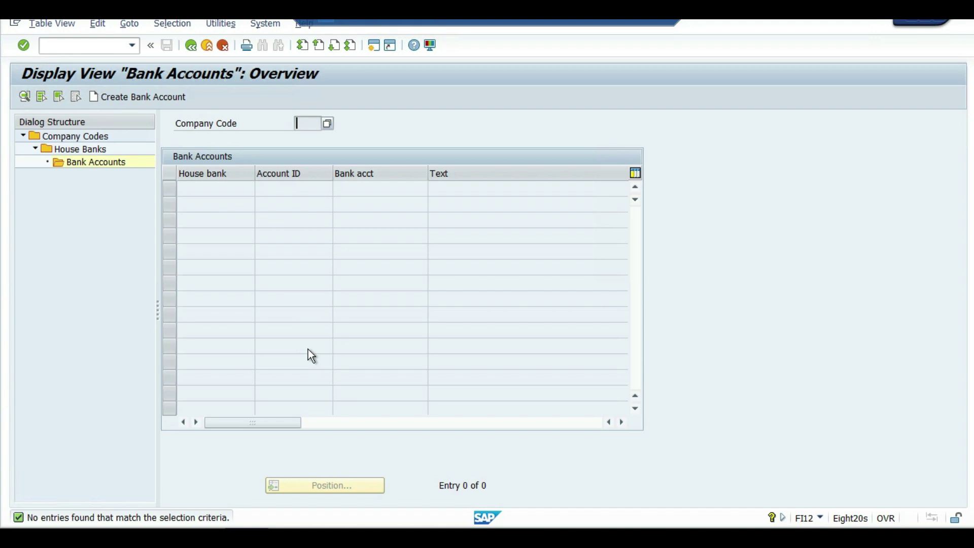
left_click(193, 45)
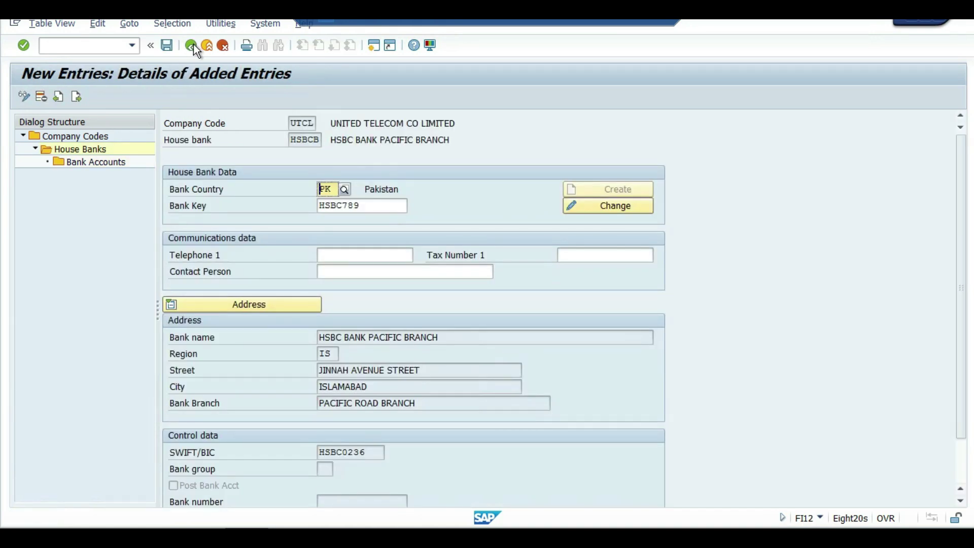
left_click(193, 44)
type("F")
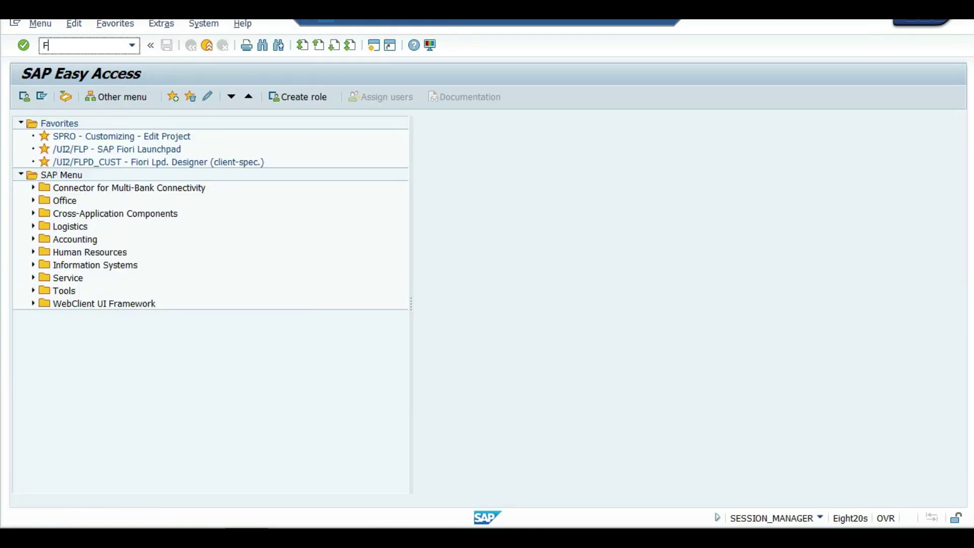
type("I12")
key("Return")
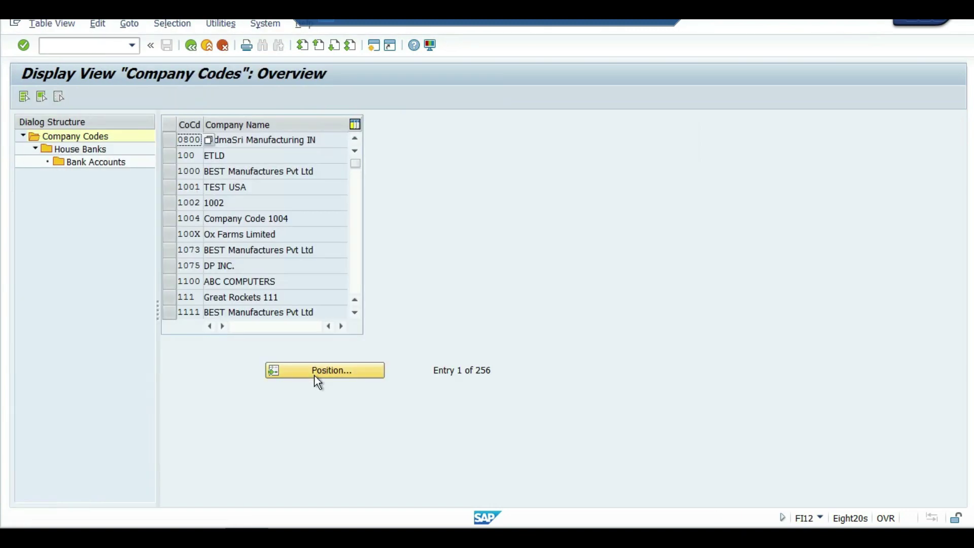
Locate company code UTCL in the company code list and open its house banks.
left_click(319, 371)
type("UTCL")
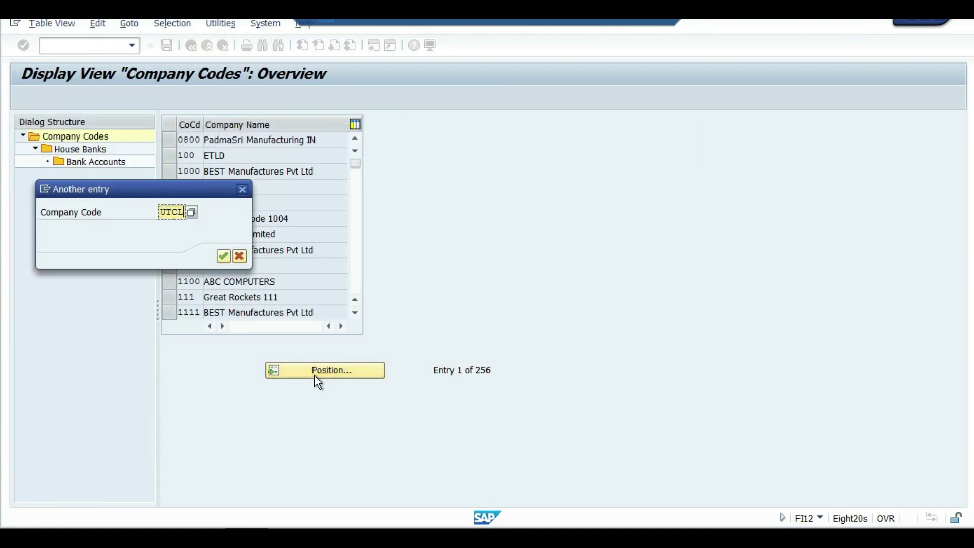
key("Return")
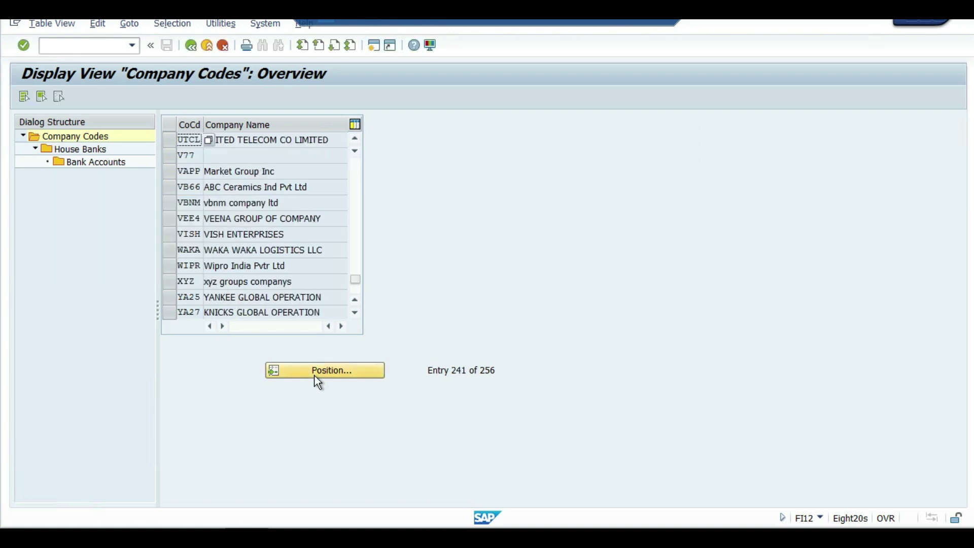
left_click(170, 138)
double_click(72, 150)
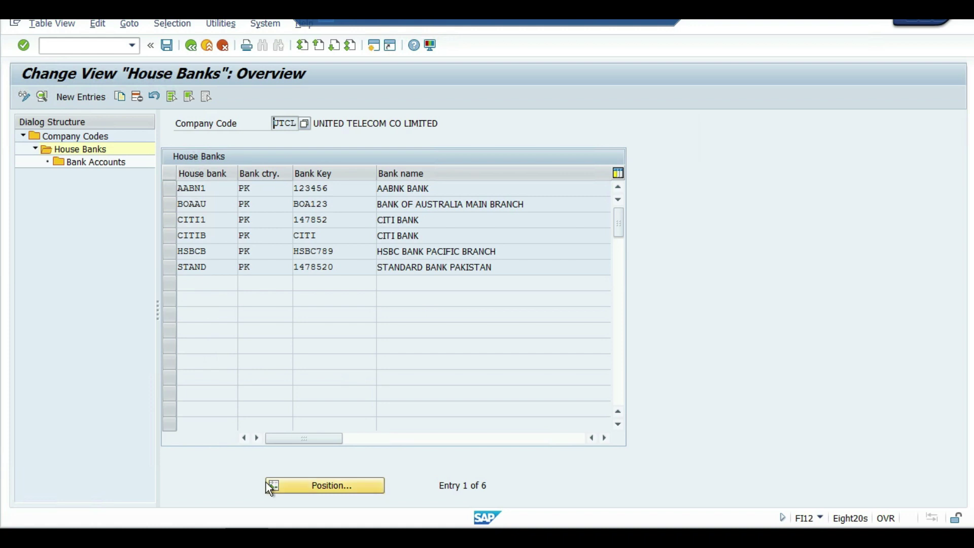
Display the bank account details of house bank HSBCB with read-only access.
left_click(171, 253)
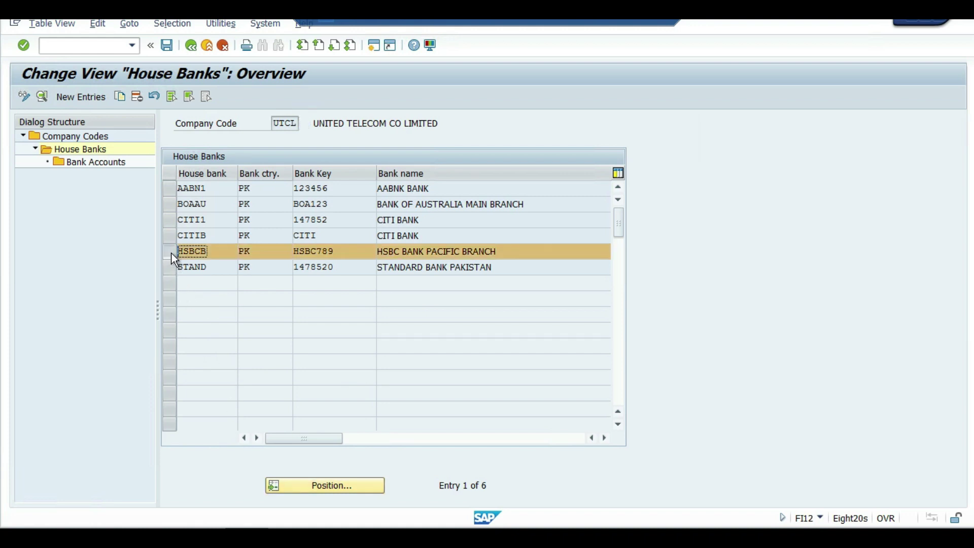
double_click(90, 162)
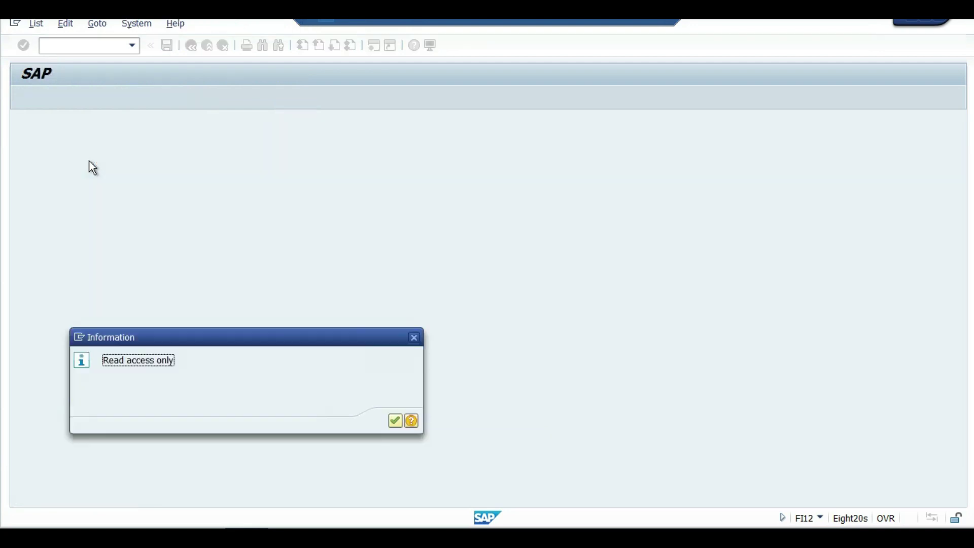
left_click(396, 422)
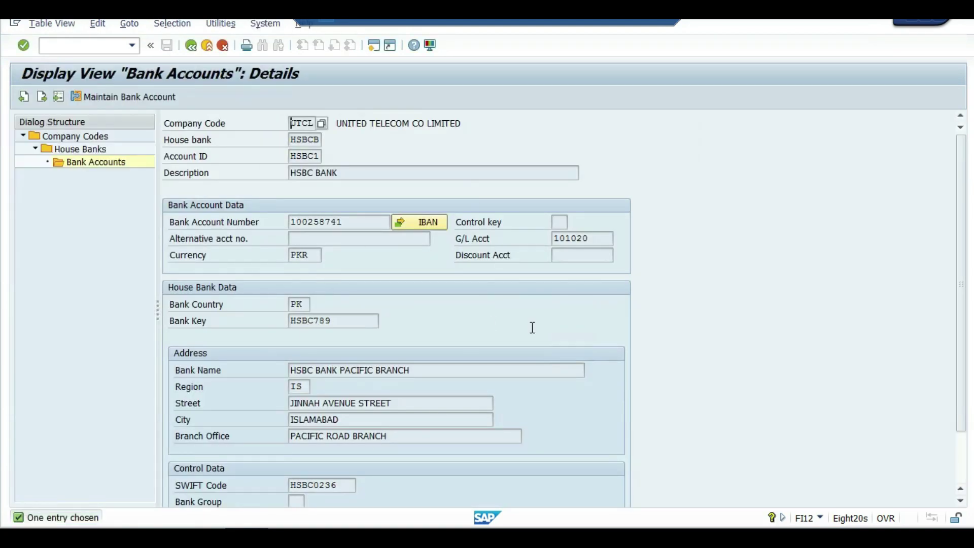
Check the G/L account, bank account number and account ID in the bank account details.
left_click_drag(590, 238, 553, 240)
left_click(554, 240)
left_click_drag(351, 222, 290, 222)
left_click(291, 223)
left_click(293, 157)
left_click_drag(297, 158, 319, 157)
left_click(319, 157)
Leave the house bank views and return to the SAP Easy Access screen.
left_click(192, 48)
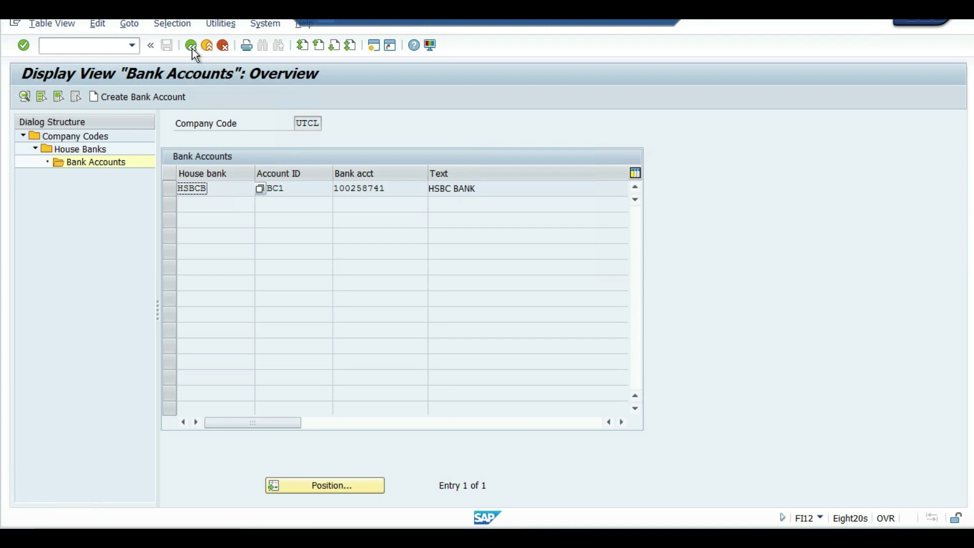
left_click(192, 48)
left_click(192, 47)
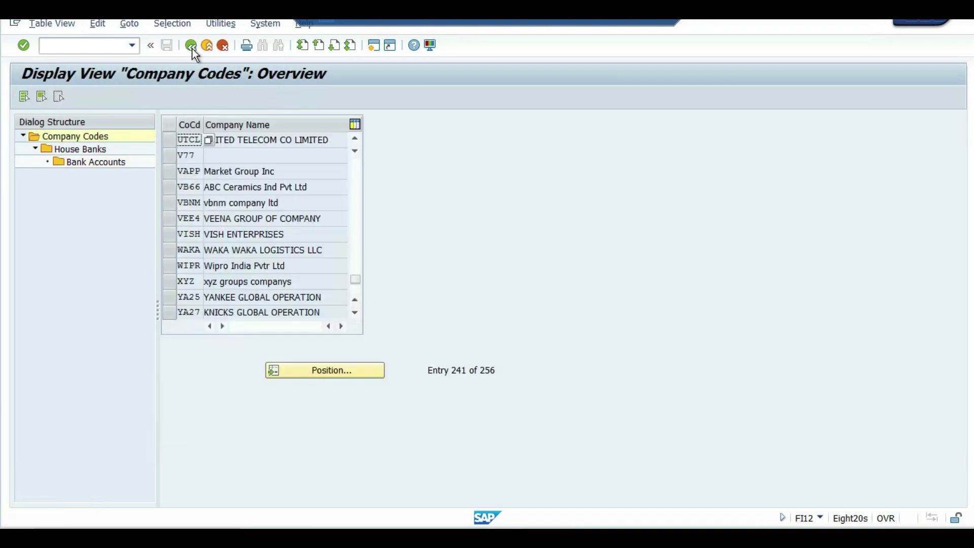
left_click(192, 48)
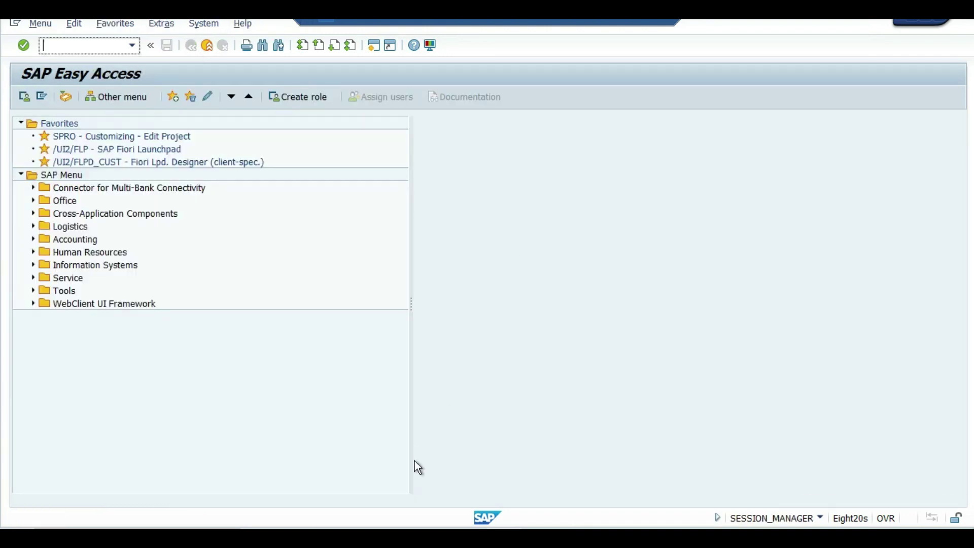
Switch to the Excel workbook and fill tasks 1 to 4 of the bank reconciliation list (B41:G44) with light blue.
key("alt+Tab")
key("Down")
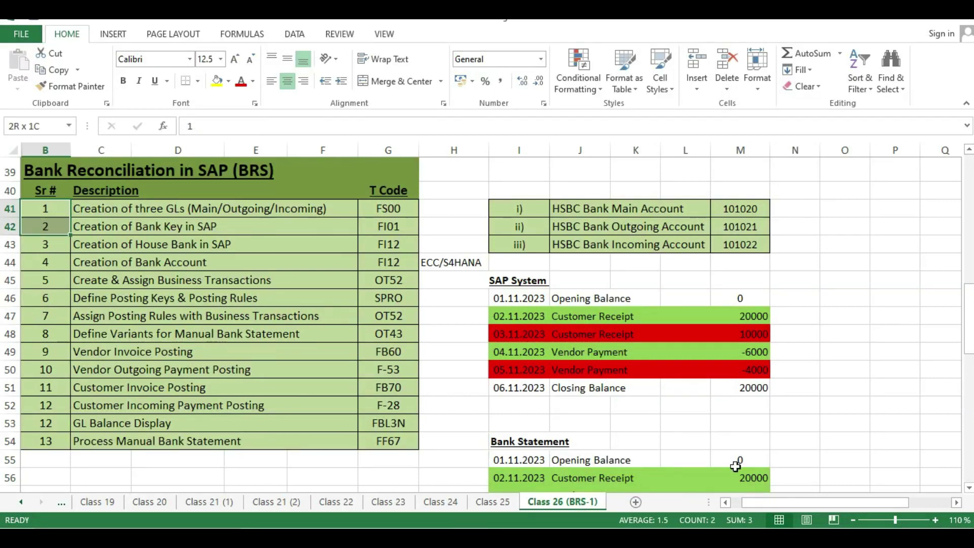
key("Up")
key("shift+Down")
key("shift+Down")
key("shift+Down")
key("shift+Right")
key("shift+Right")
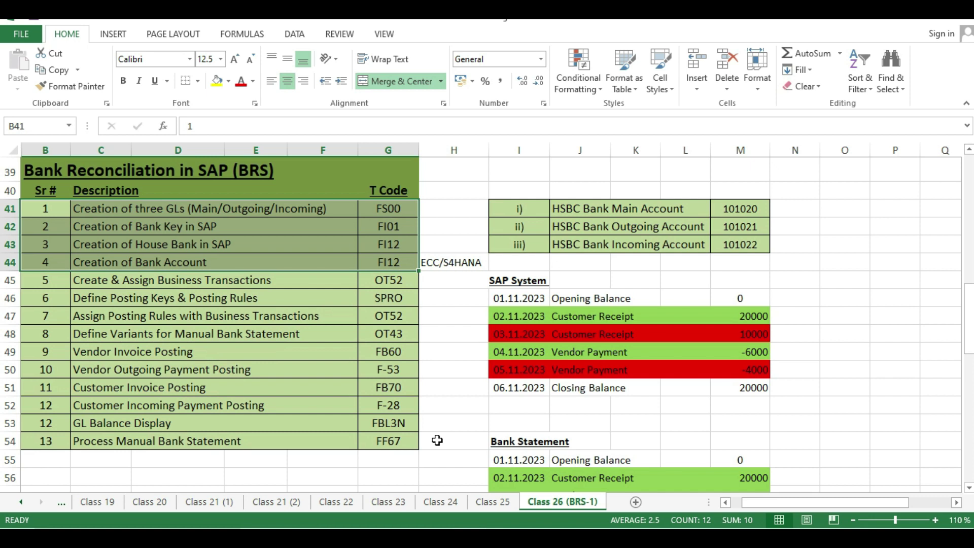
left_click(230, 83)
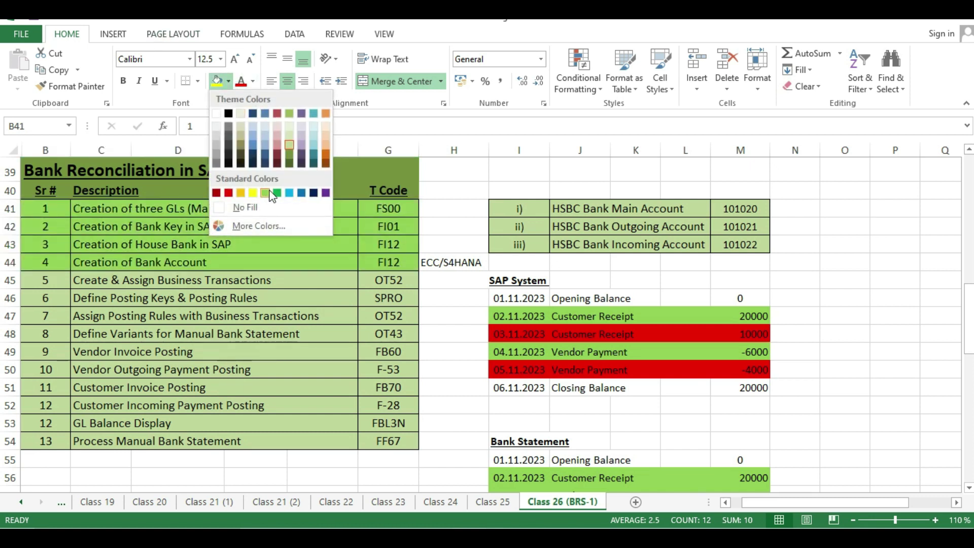
left_click(290, 193)
Select the bank key, house bank and bank account tasks in the list, and switch to the SAP Easy Access EY8 session.
key("Down")
key("shift+Right")
key("shift+Right")
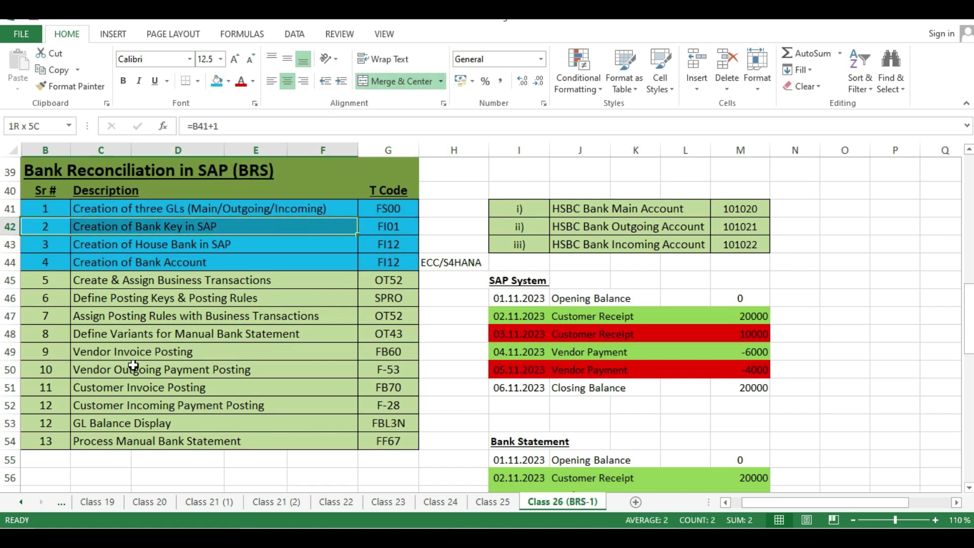
key("shift+Down")
key("shift+Down")
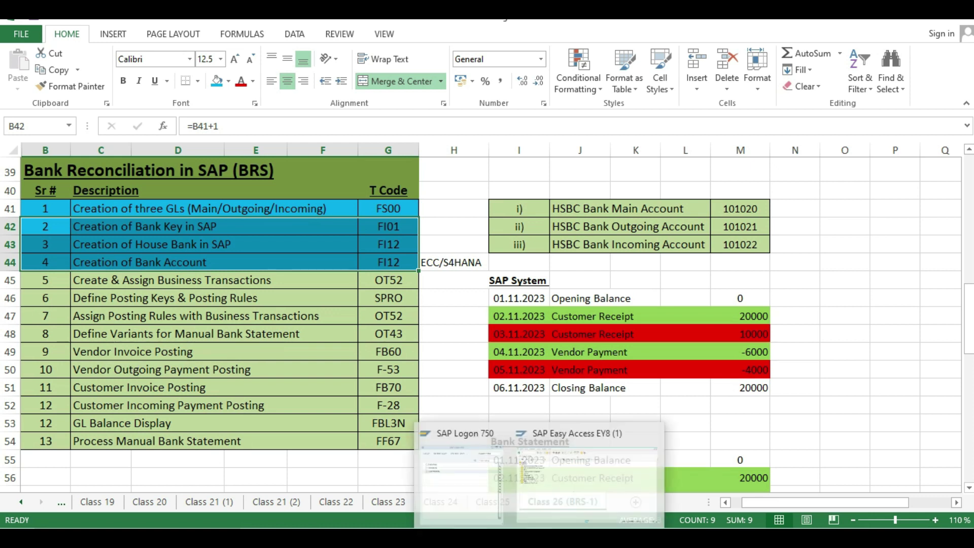
left_click(590, 448)
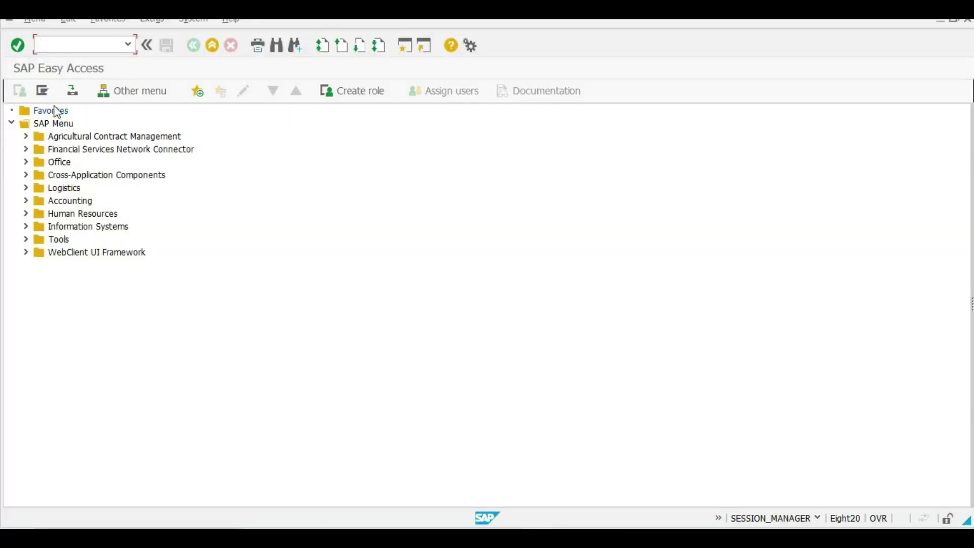
Run transaction FI01 to create a bank with bank country PK and bank key CITI789.
type("FI")
type("BF")
key("Return")
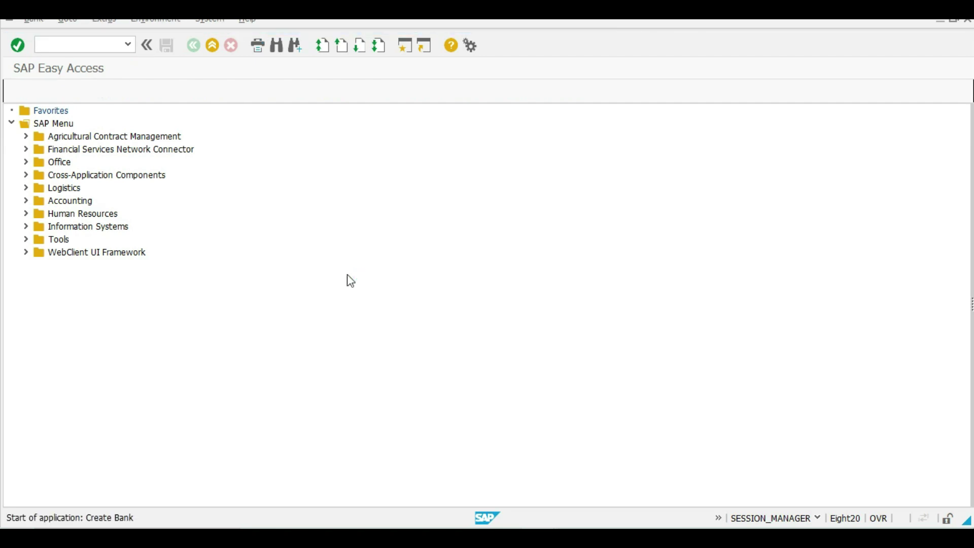
type("PK")
key("Tab")
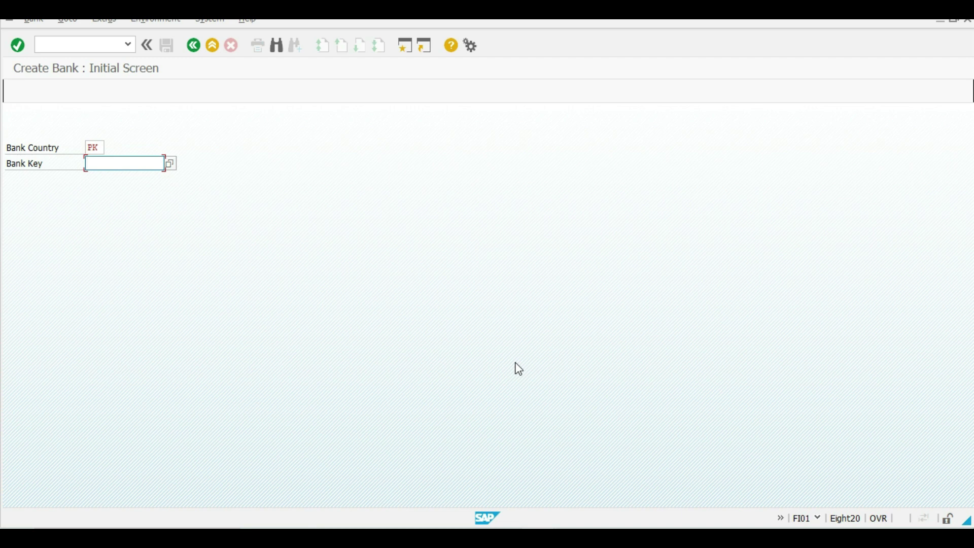
type("CITI789")
key("Return")
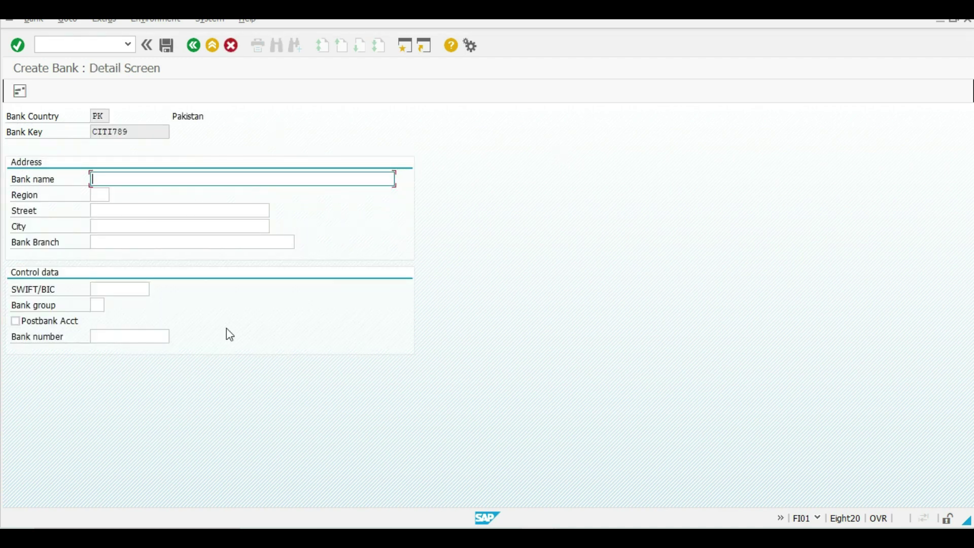
Fill in the bank name CITI BANK JINNAH AVENUE BRANCH, street 258 and city ISLAMABAD.
type("CITI BANK JINNAH AVENU")
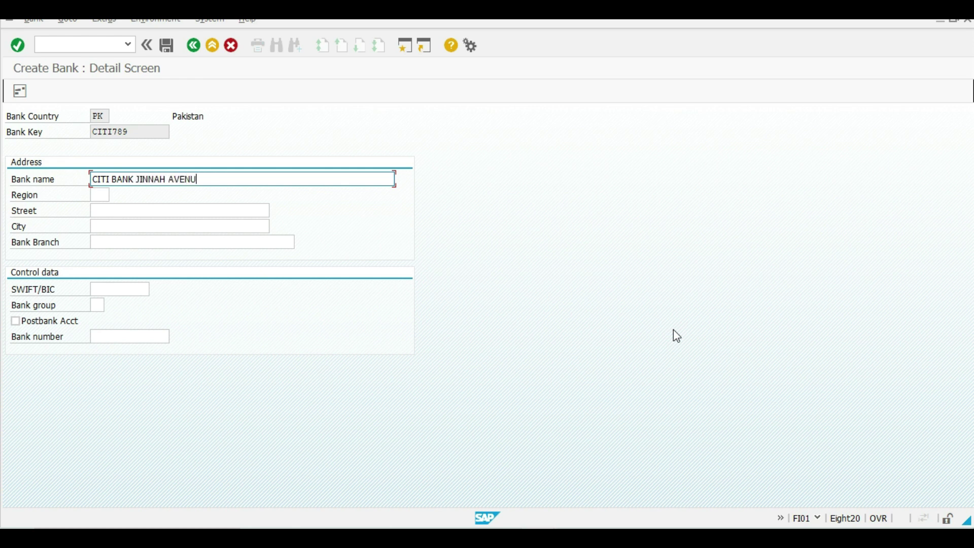
type("E BRANCH")
key("Tab")
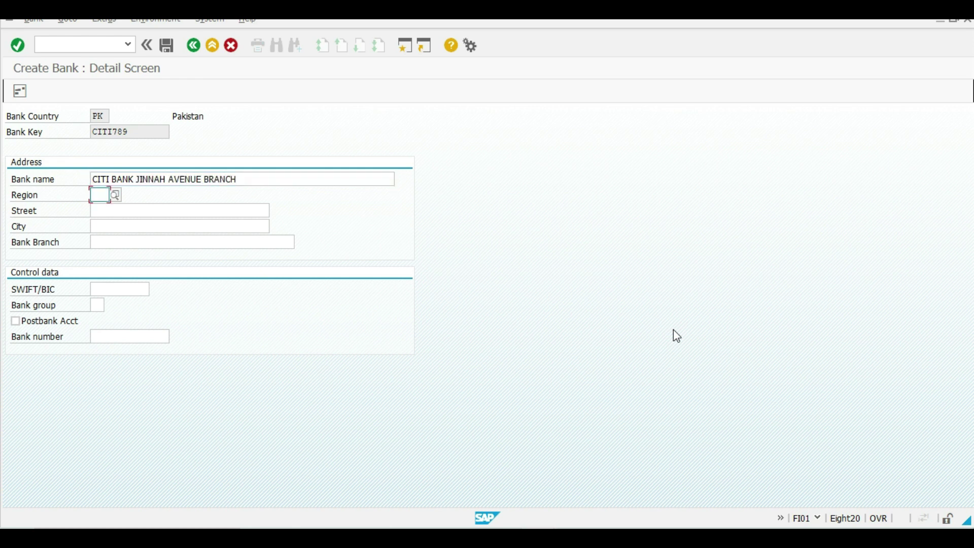
key("shift+Tab")
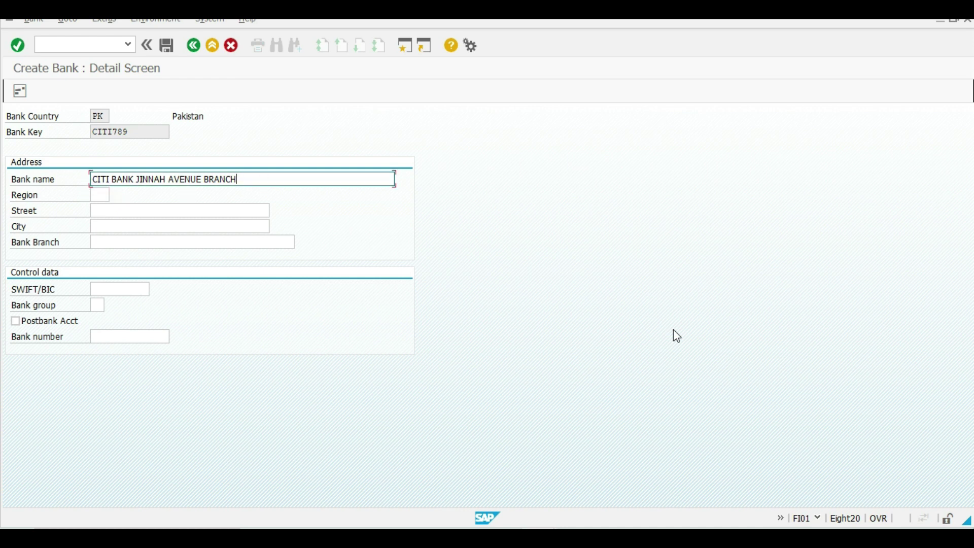
key("Tab")
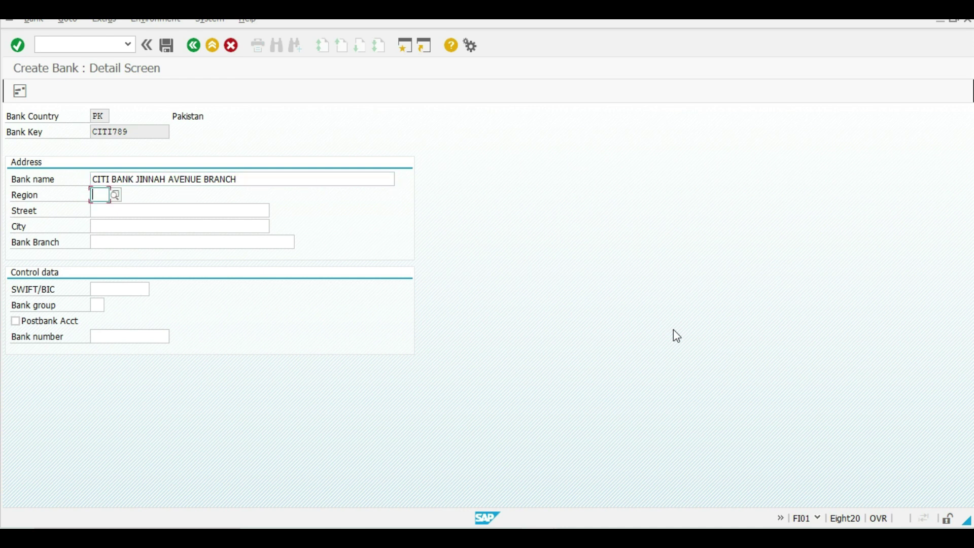
key("Tab")
type("258")
key("Tab")
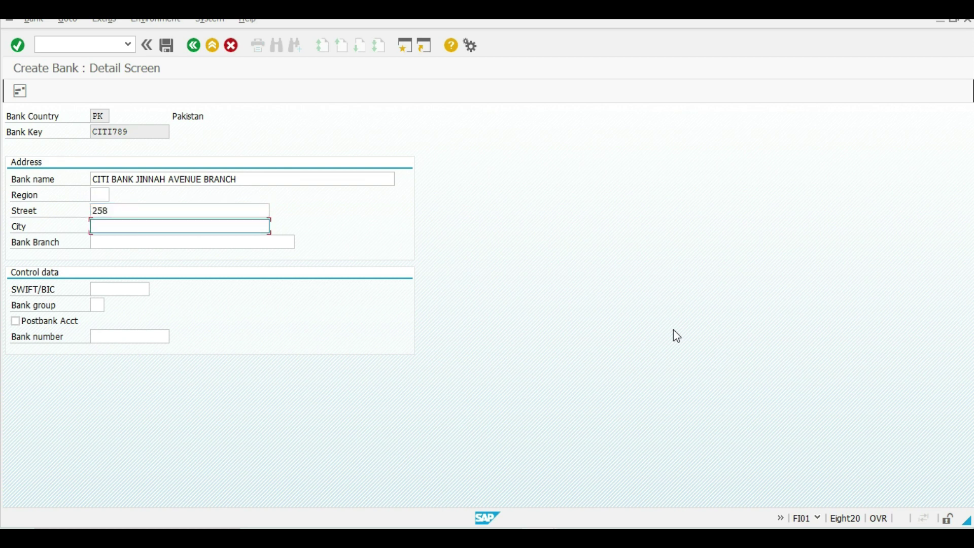
type("ISLAMABA")
type("D")
key("Tab")
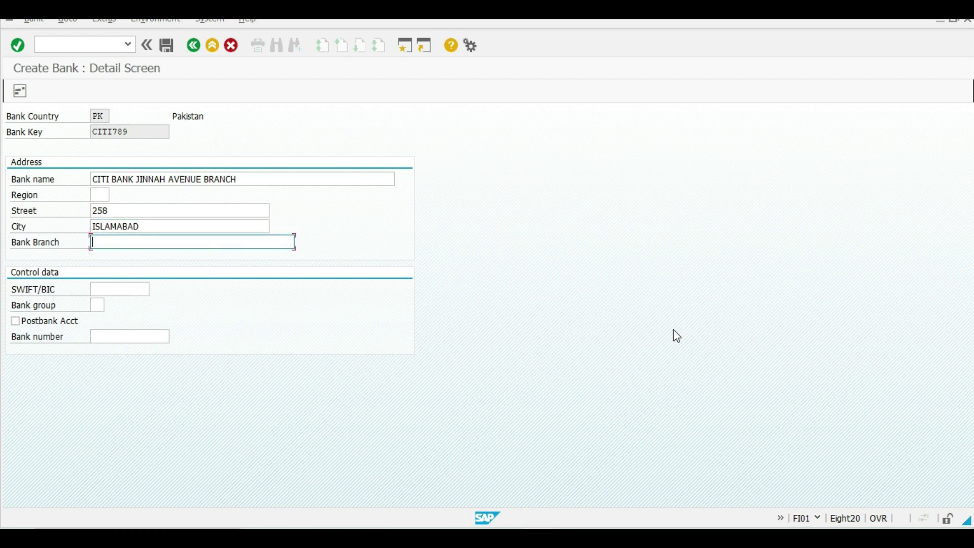
Copy JINNAH AVENUE BRANCH from the bank name into the bank branch field.
left_click(139, 179)
left_click_drag(139, 178, 237, 185)
key("ctrl+c")
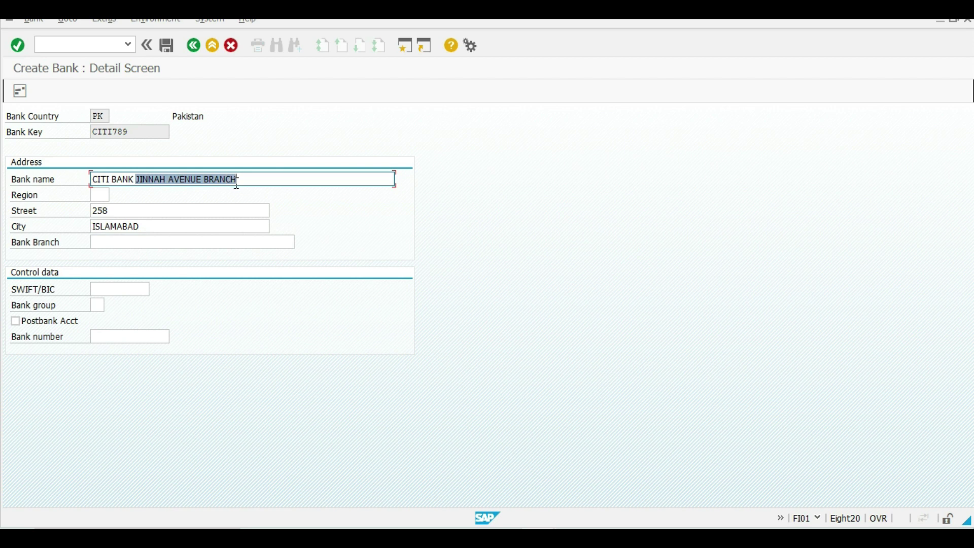
left_click(236, 184)
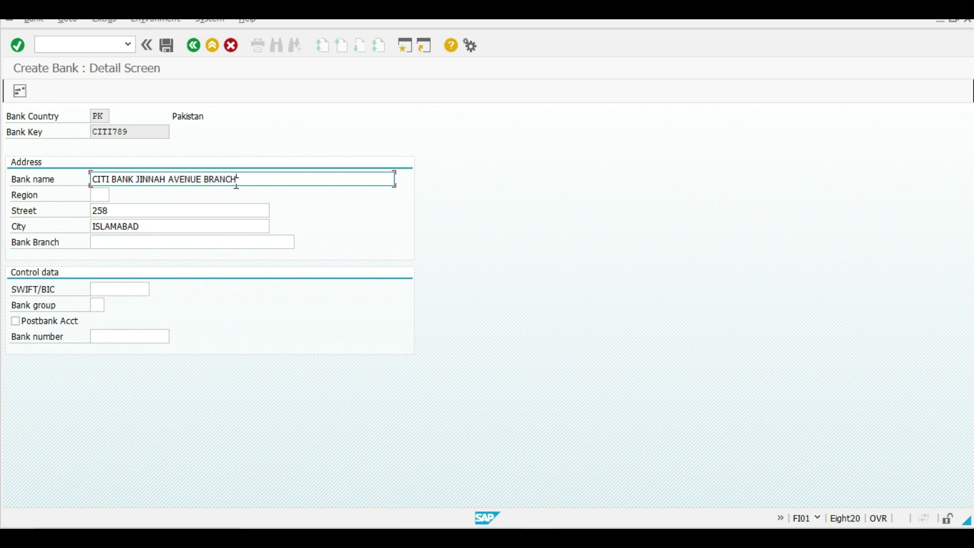
left_click(193, 245)
key("ctrl+v")
key("Tab")
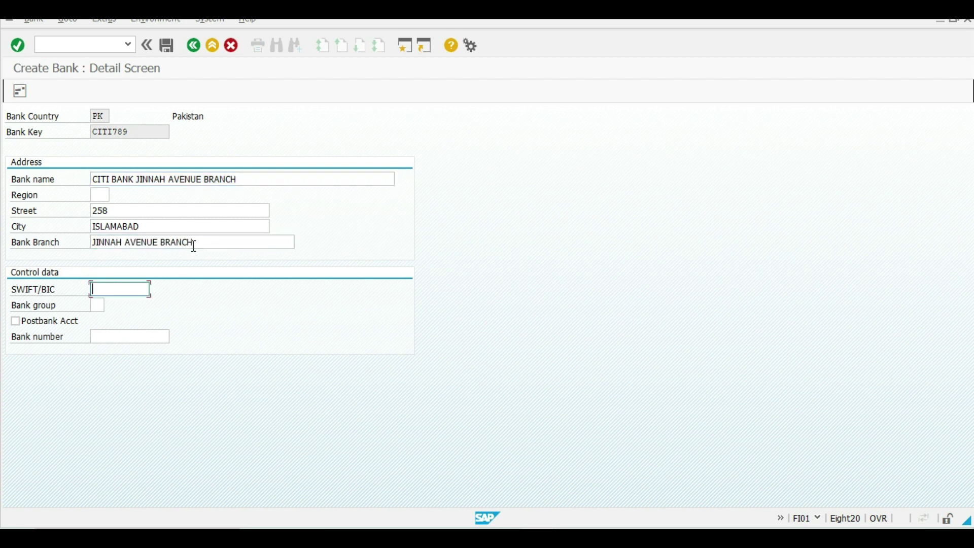
Enter SWIFT/BIC code CITI0258 and save the new bank.
type("CITI0258")
key("Return")
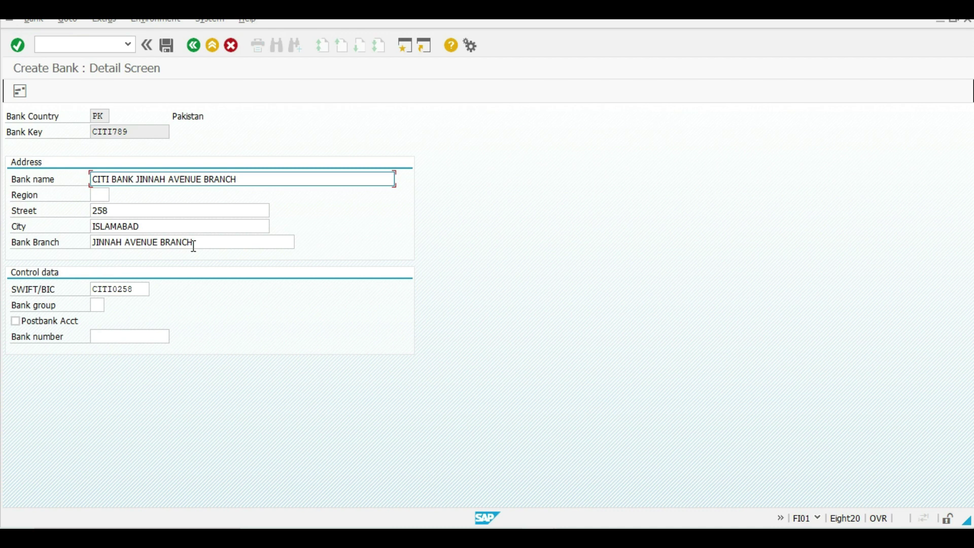
left_click(167, 46)
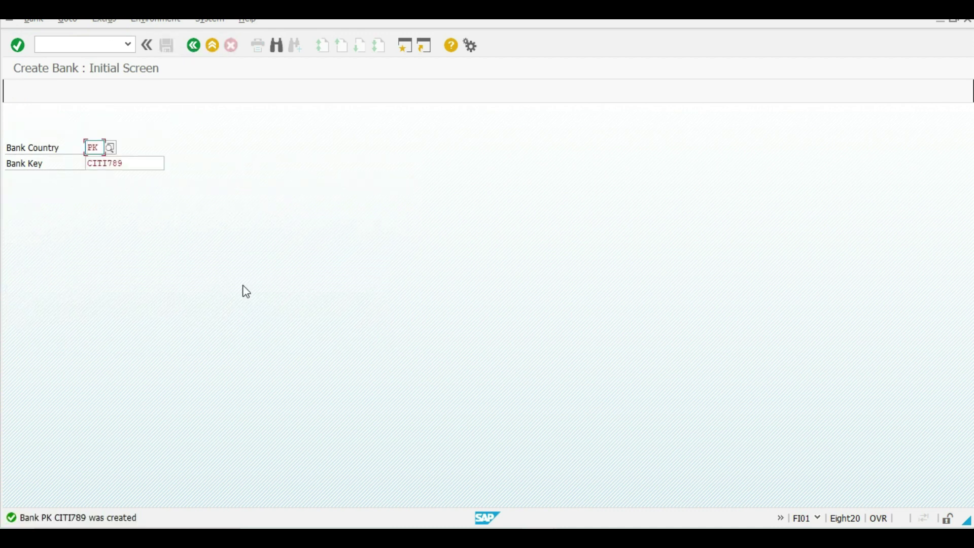
Leave bank creation and open the house banks of company code BECL with transaction FI12.
left_click(213, 46)
type("FI12")
key("Return")
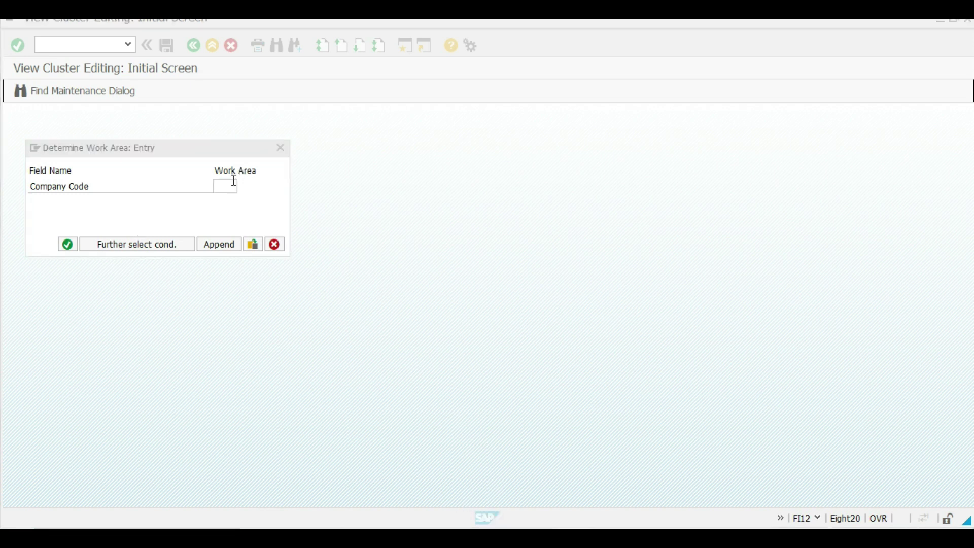
left_click(219, 186)
type("BECL")
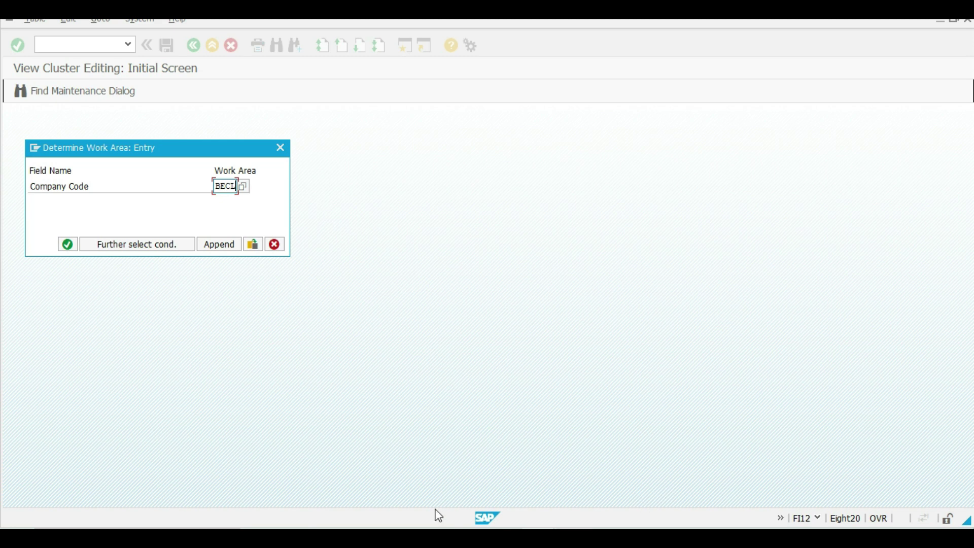
key("Return")
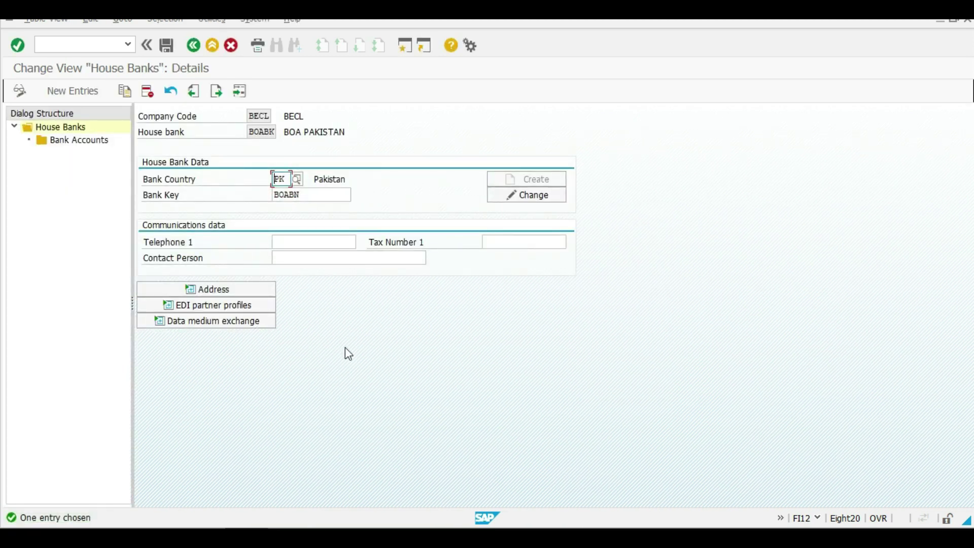
Add house bank CITI1 with bank country PK and bank key CITI789, and display its address details.
left_click(77, 96)
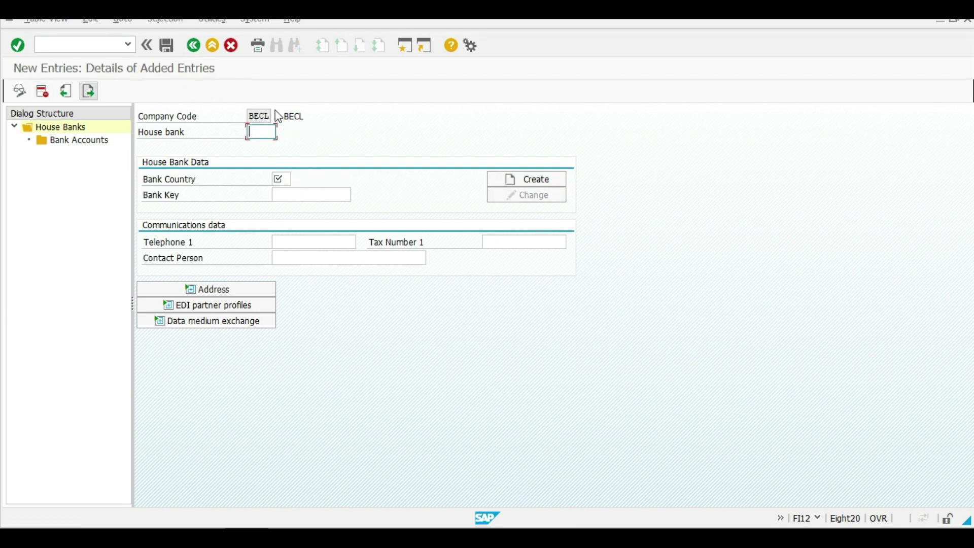
type("CITIB")
key("BackSpace")
type("1")
key("Tab")
type("PK")
key("Tab")
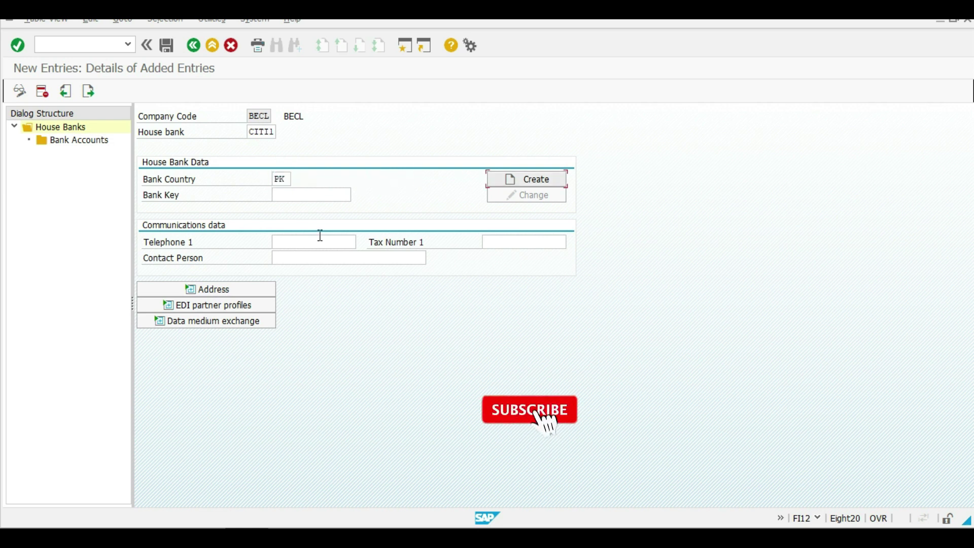
left_click(304, 193)
type("CITI789")
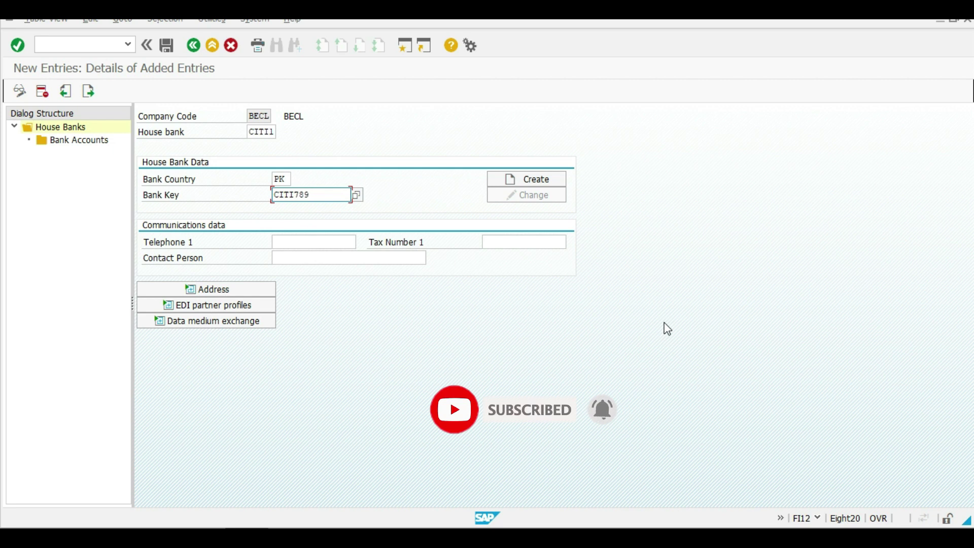
key("Return")
left_click(257, 293)
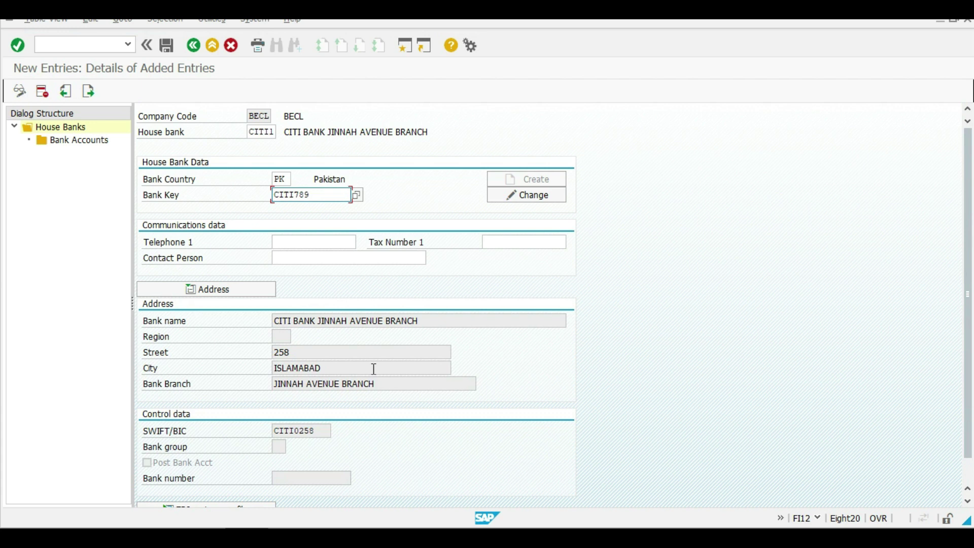
left_click_drag(316, 195, 271, 194)
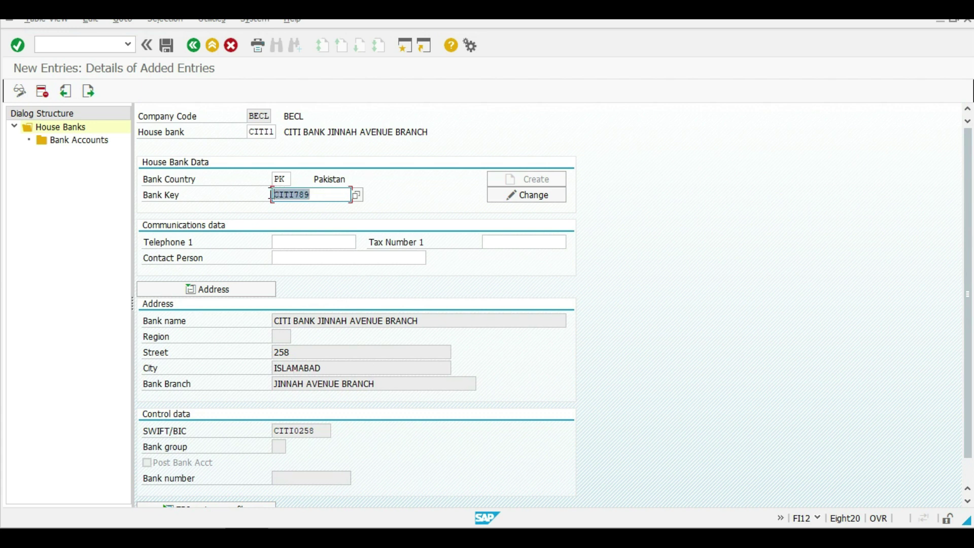
Start a new bank account entry under house bank CITI1 with account ID CITI2.
left_click(92, 148)
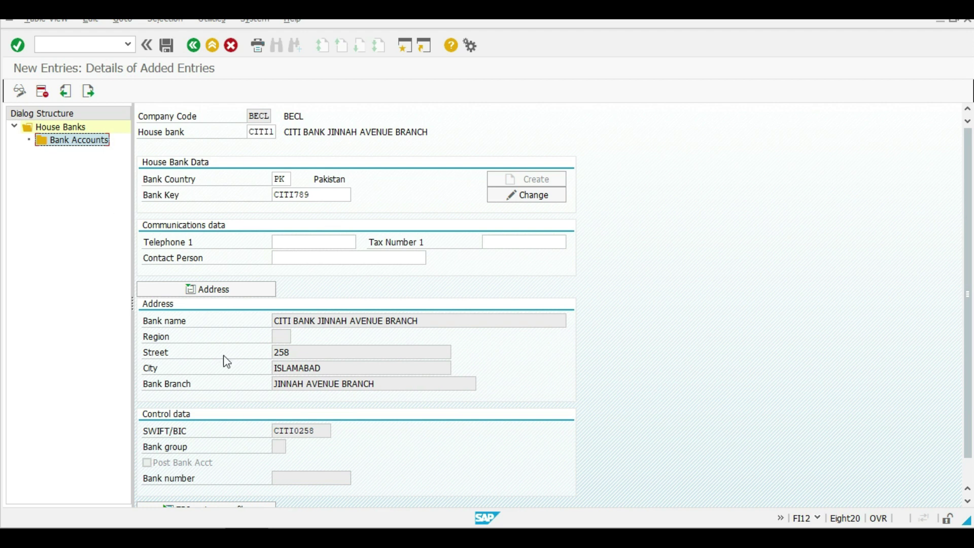
double_click(76, 141)
left_click(113, 93)
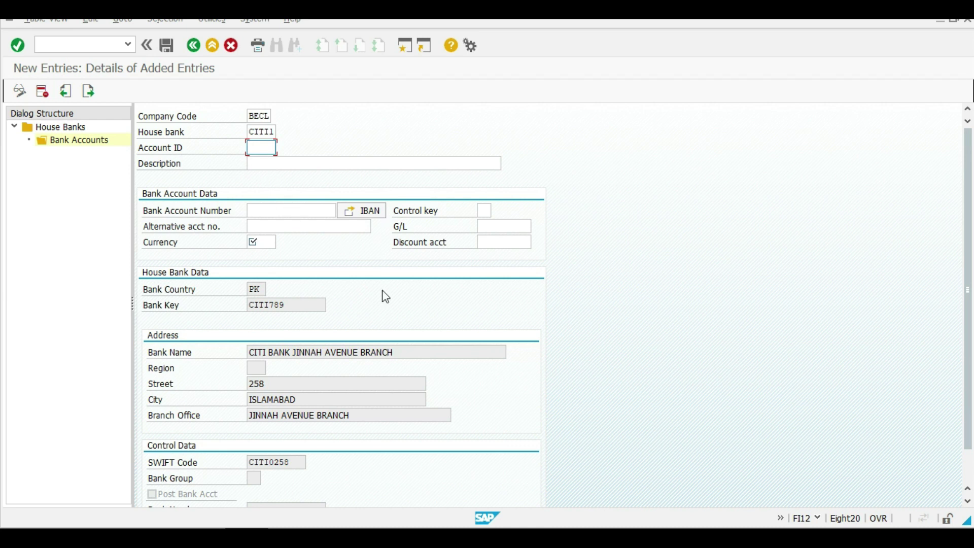
type("CITI")
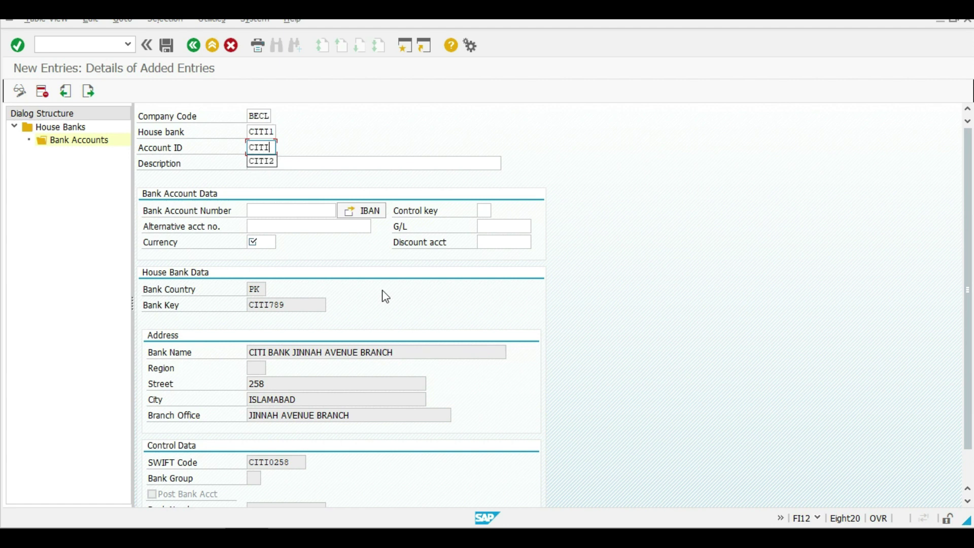
type("2")
key("Tab")
Describe the bank account as CITI BANK JINNAH AVENUE BRANCH.
type("CITI B")
key("BackSpace")
type("BANK")
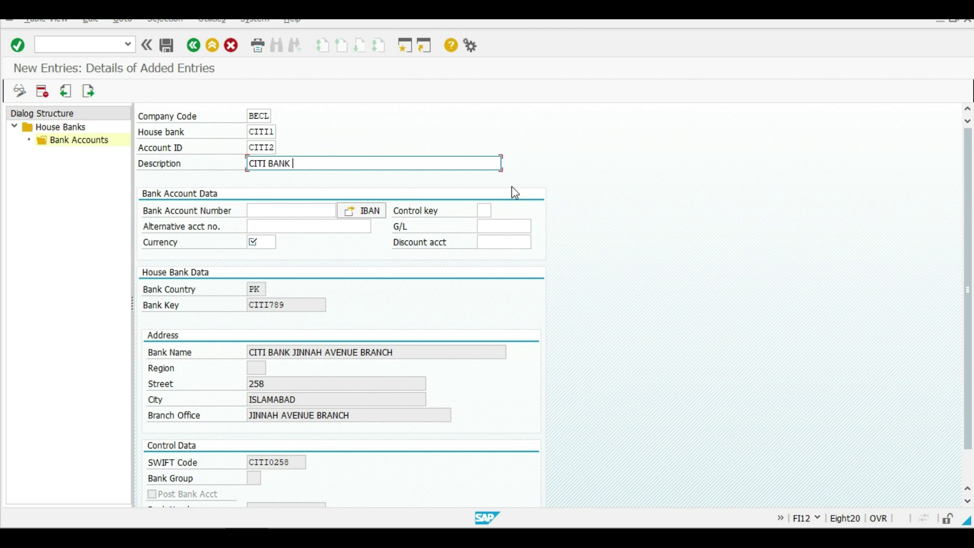
left_click(316, 165)
type("JINNAH AVENUE BRACNH")
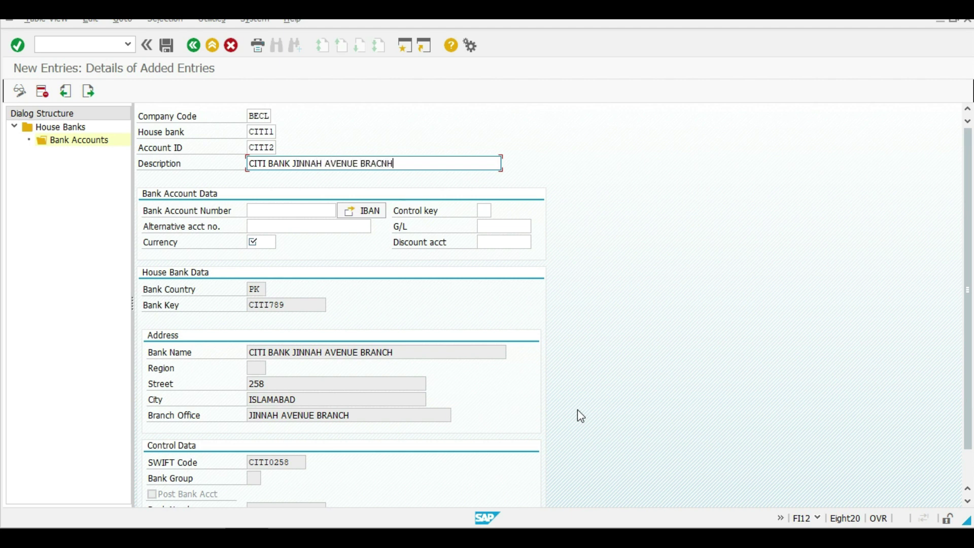
key("BackSpace")
key("BackSpace")
type("NCH")
key("Tab")
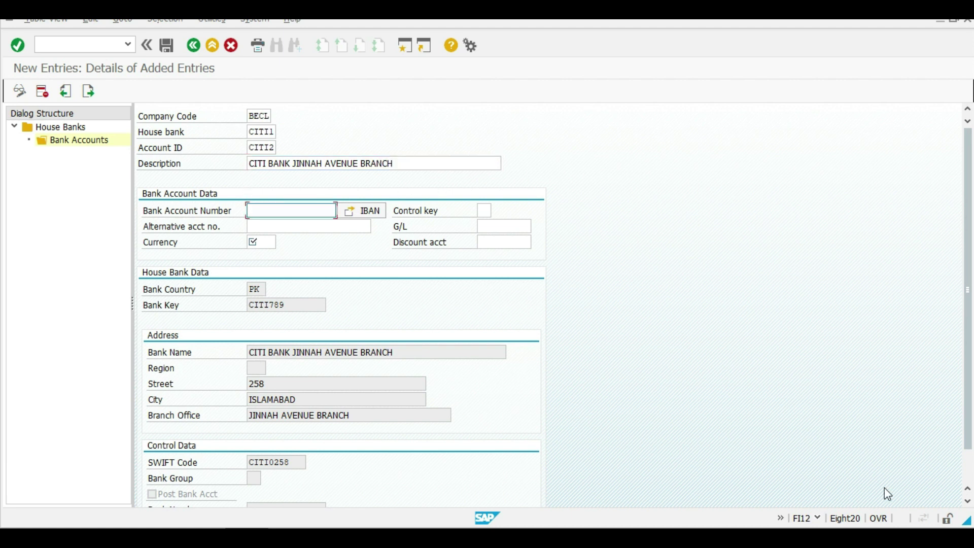
Enter the bank account number and assign CITI BANK MAIN ACCOUNT from company code BECL as the G/L account.
type("100258741")
key("Tab")
key("Tab")
key("Tab")
key("Tab")
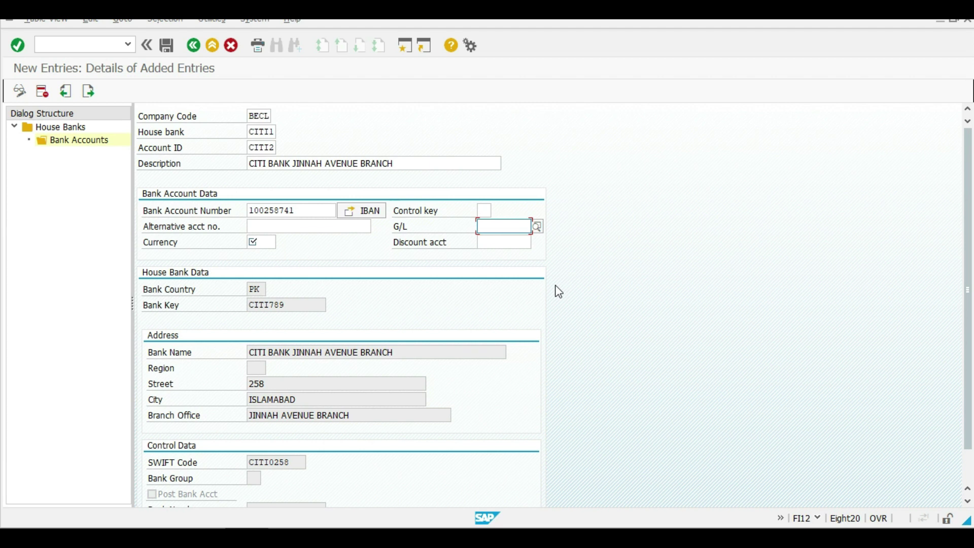
left_click(537, 226)
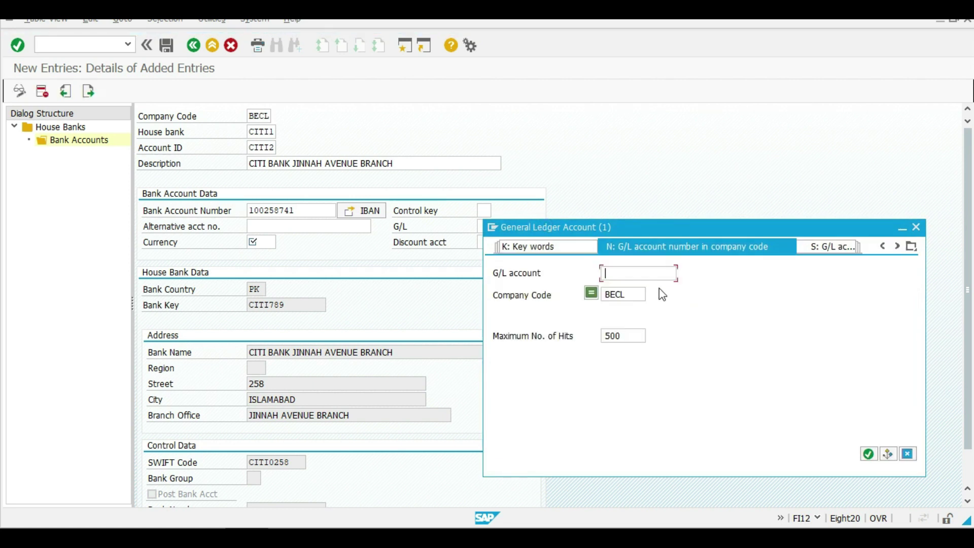
left_click(869, 454)
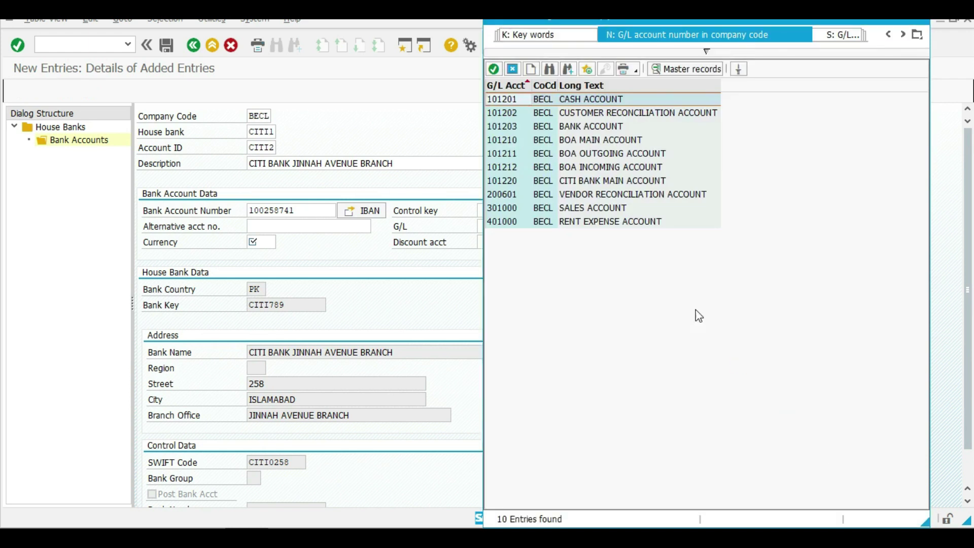
double_click(588, 180)
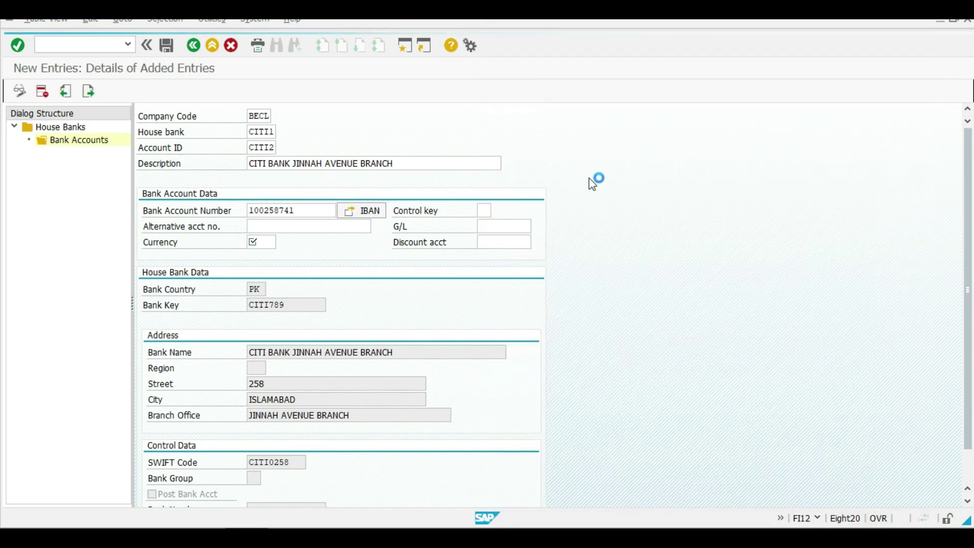
Set the account currency to PKR and save the entries in customizing request EY8K900042.
left_click(258, 242)
type("PKR")
key("Return")
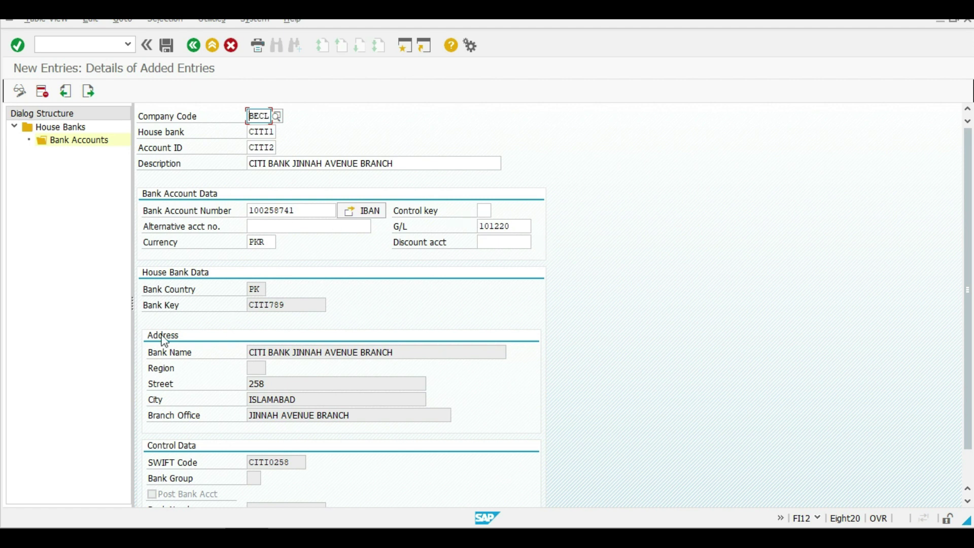
left_click(167, 46)
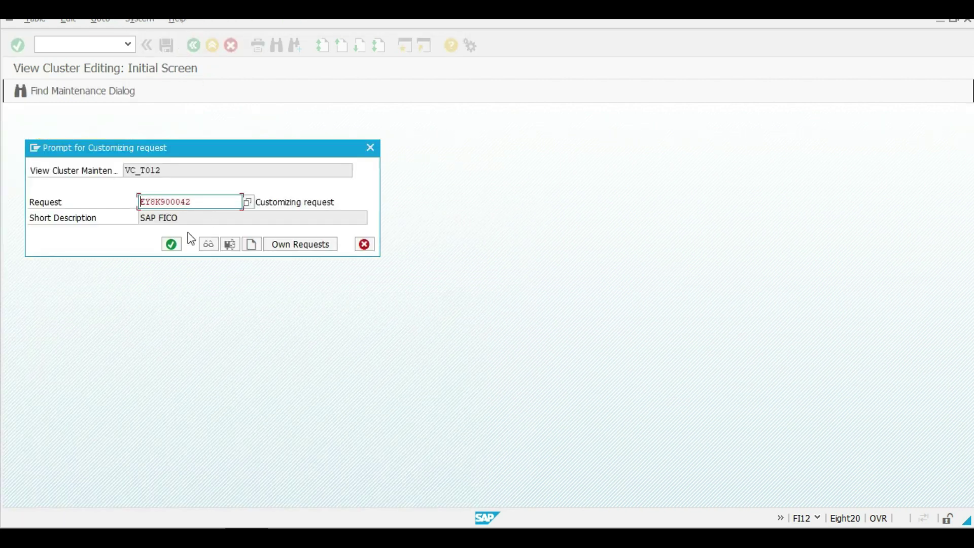
left_click(172, 245)
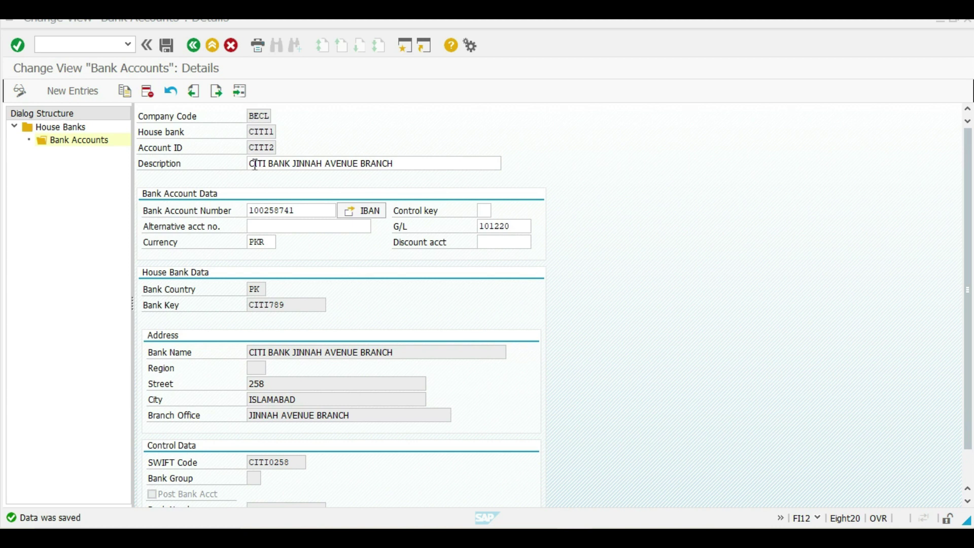
Review the bank key and company code of the saved CITI2 bank account.
left_click_drag(291, 306, 234, 306)
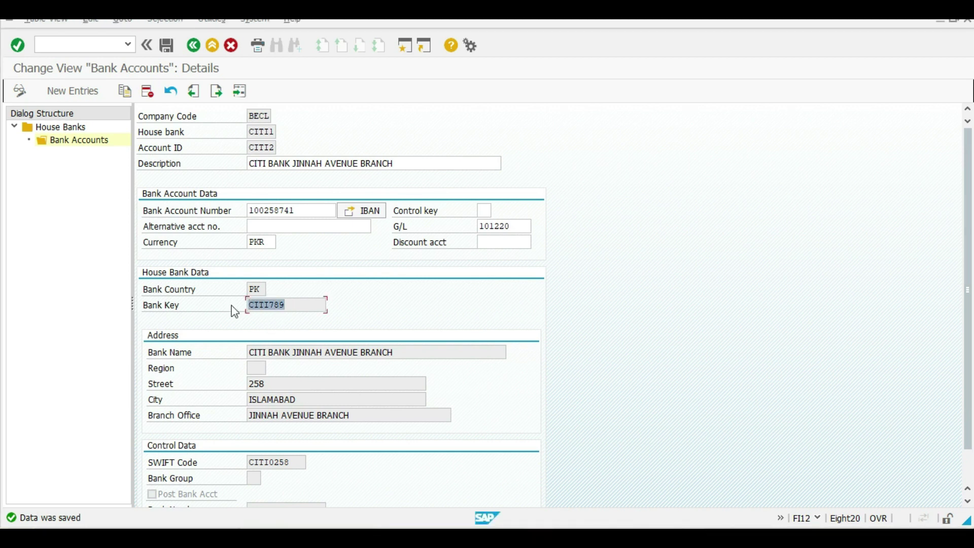
double_click(272, 116)
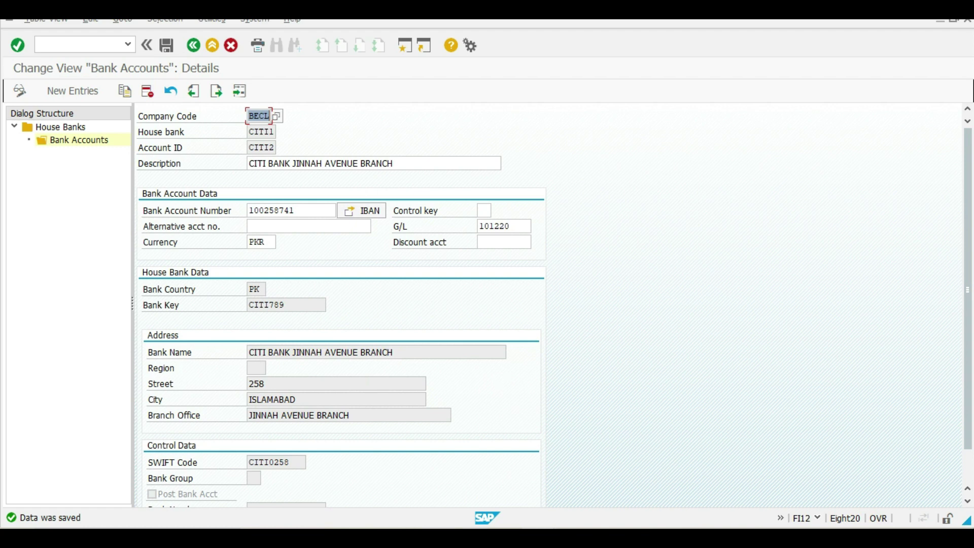
Switch to the Excel workbook and review the Bank Reconciliation in SAP (BRS) checklist from business transactions through manual bank statement variants.
left_click(447, 538)
left_click(46, 209)
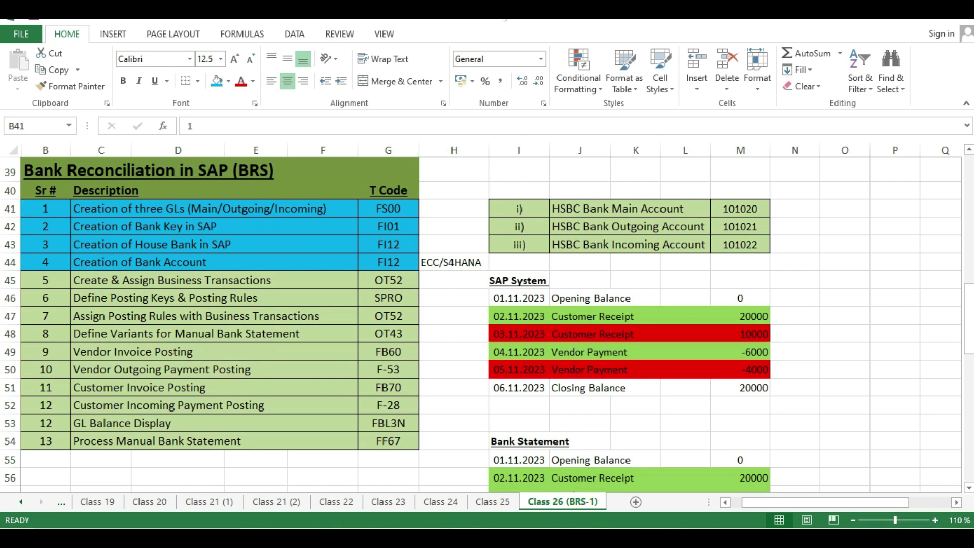
left_click(82, 281)
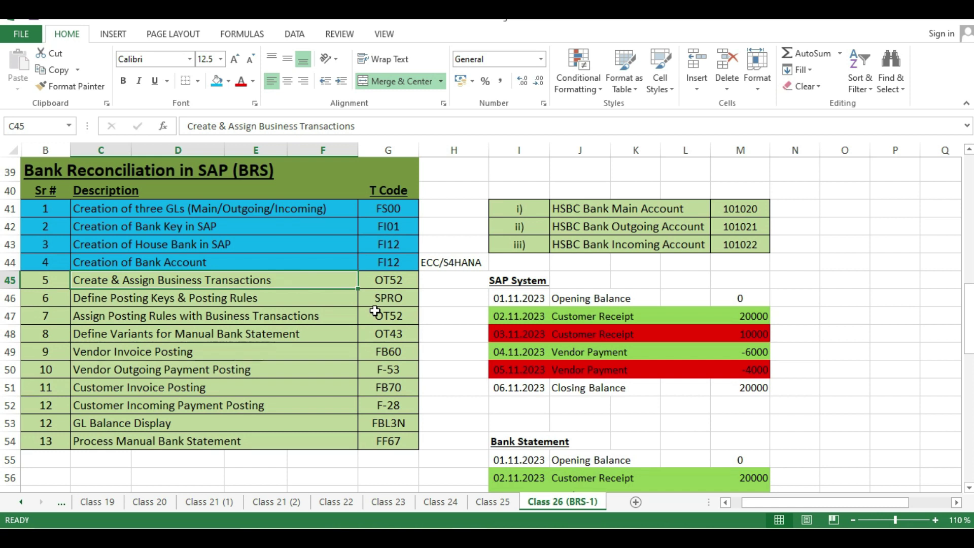
key("Down")
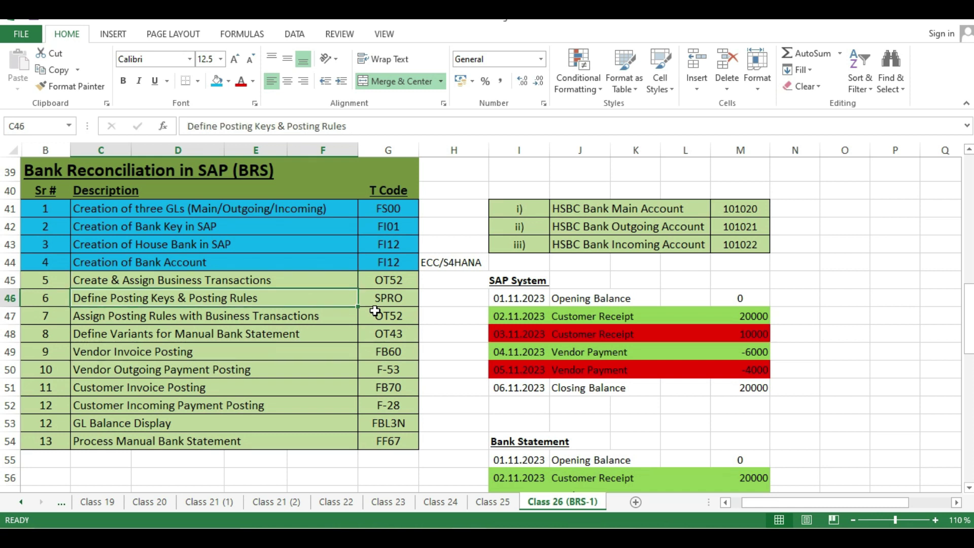
key("Down")
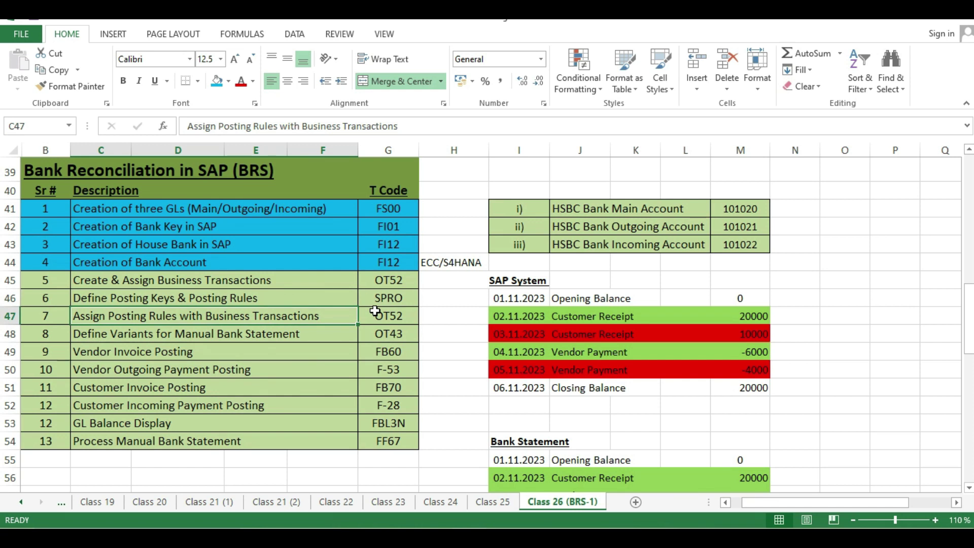
key("Up")
key("Up")
key("Down")
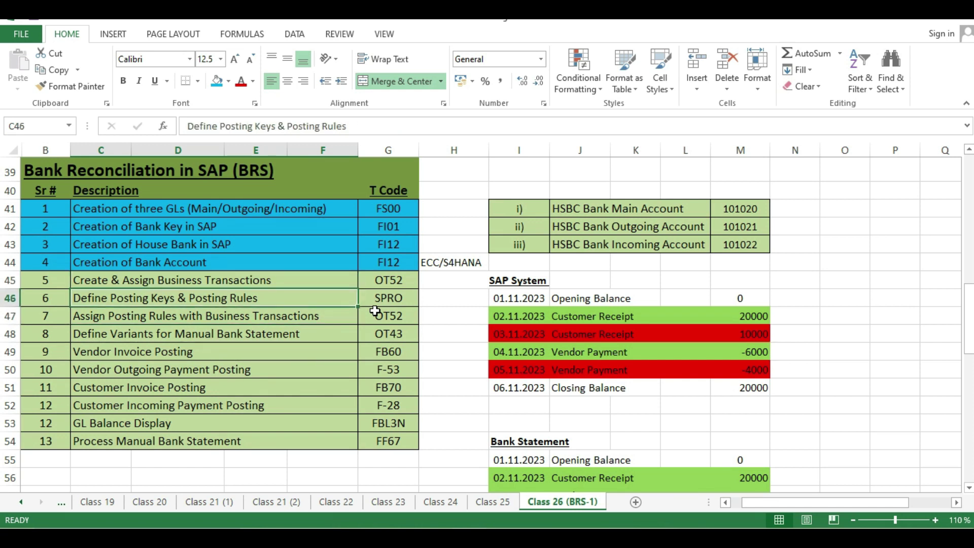
key("Down")
key("Down")
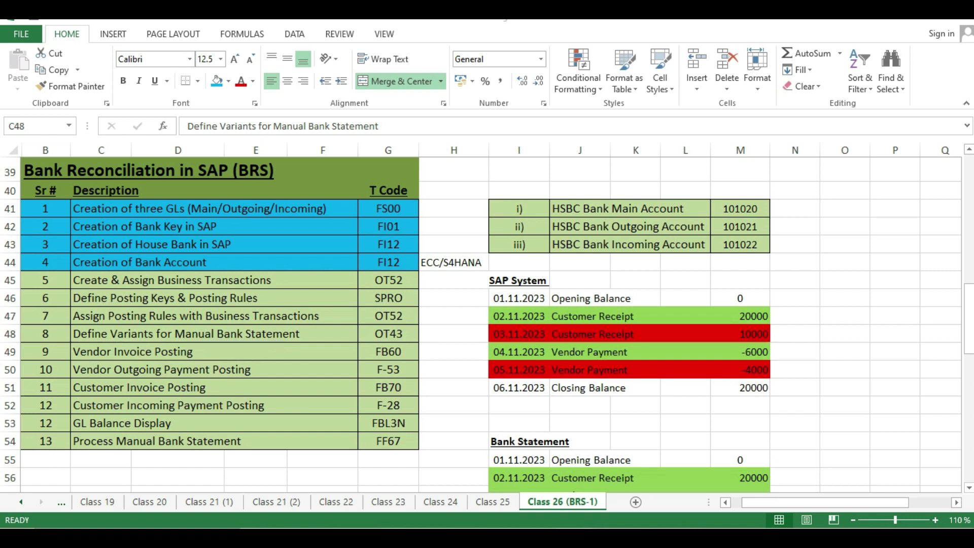
left_click(45, 281)
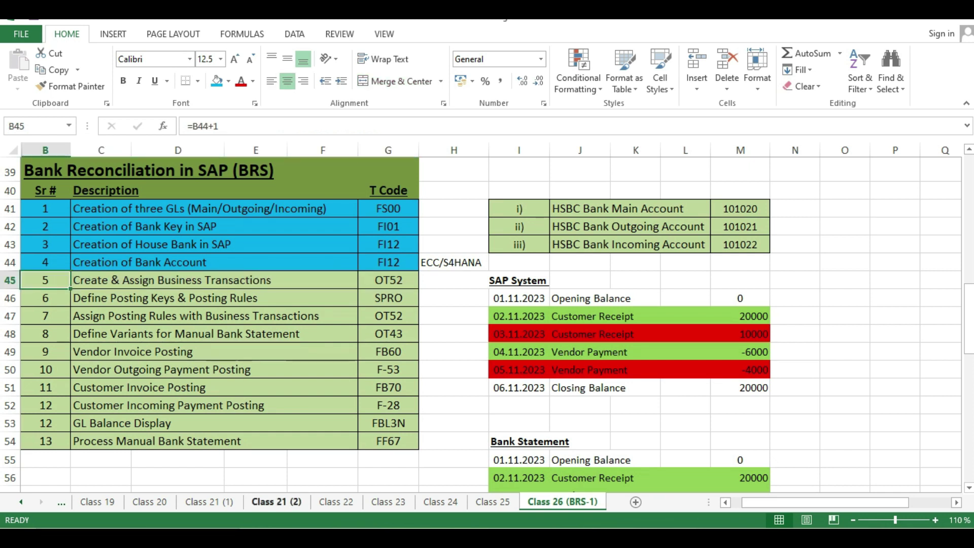